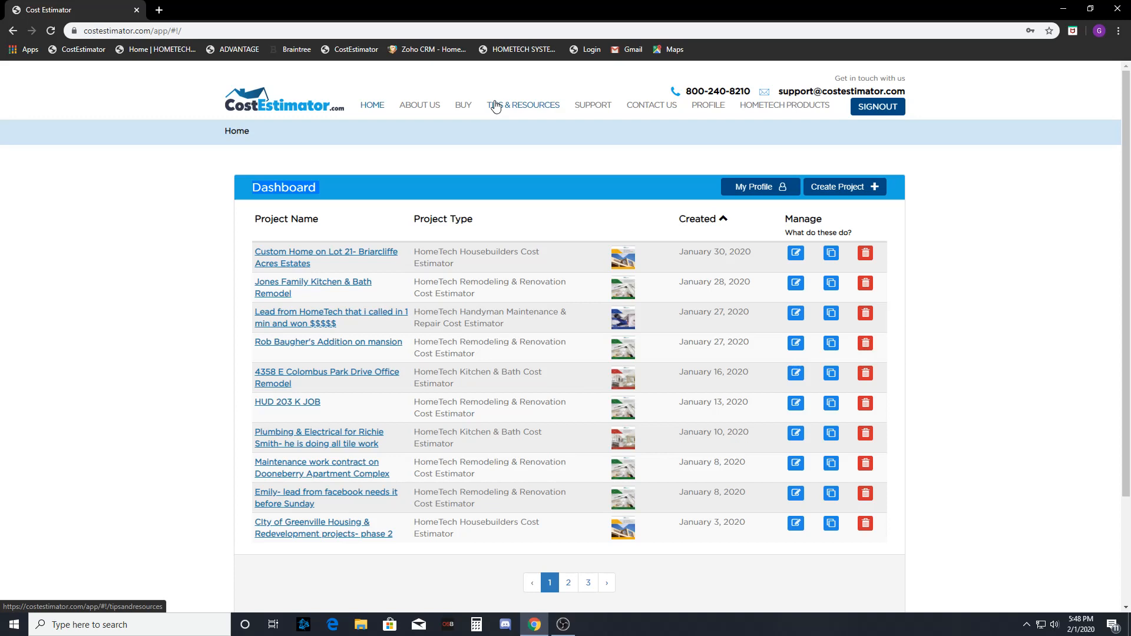
- Review the Company Info section of the profile and return to the project dashboard
click(504, 166)
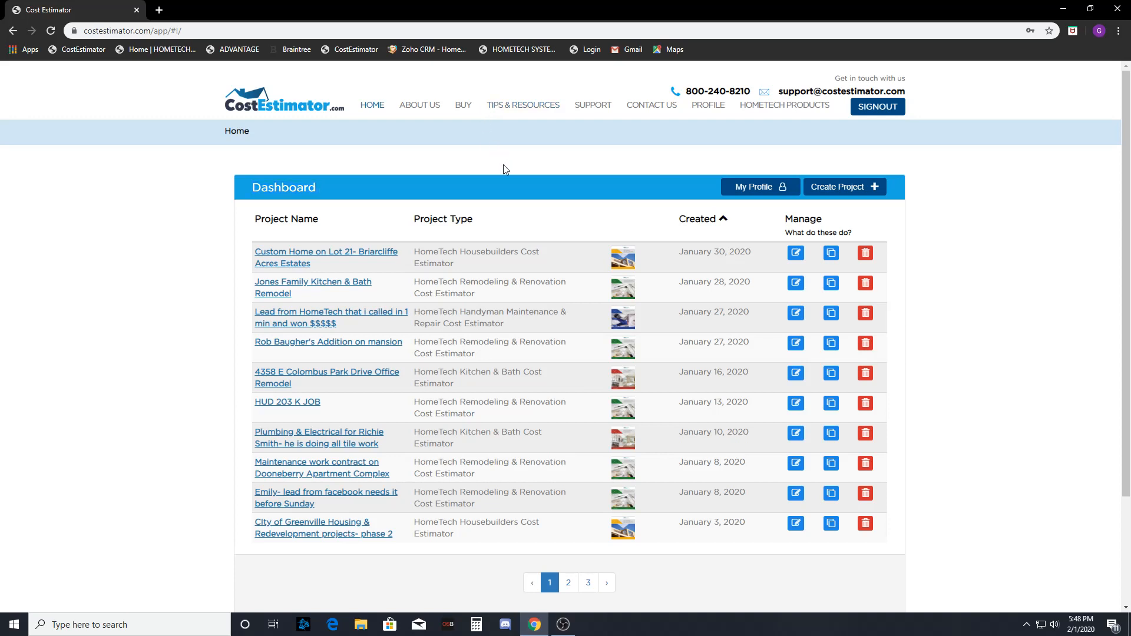
click(708, 111)
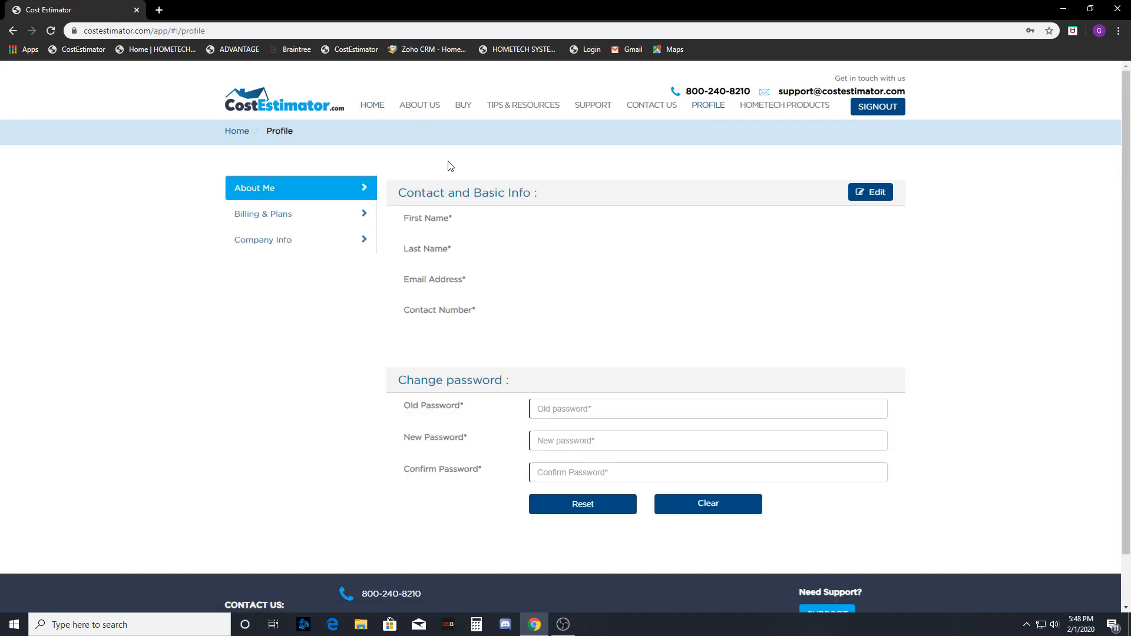
click(299, 241)
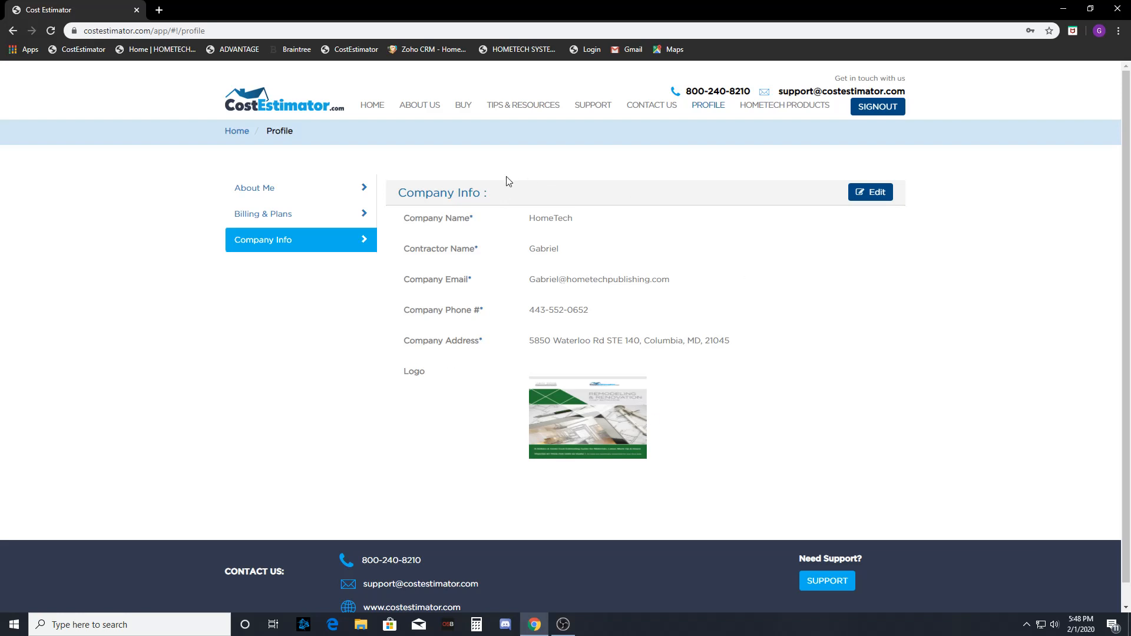
click(373, 107)
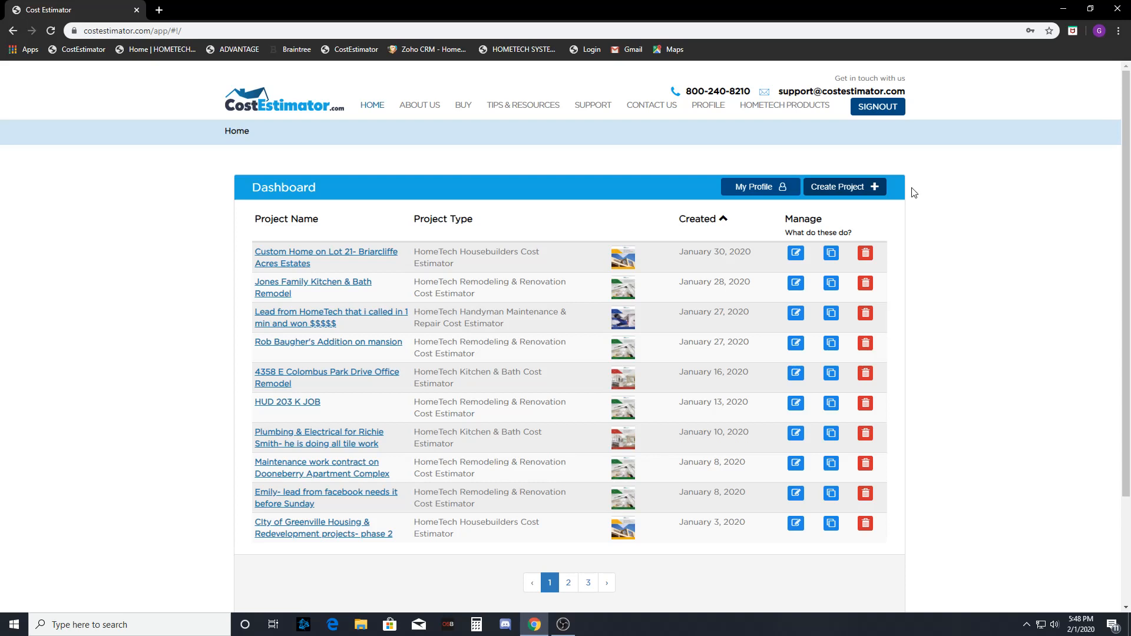
- Create a project titled with the client's first name plus "test project", described as "roof, siding, and flooring tear out and replacement"
click(847, 188)
click(559, 217)
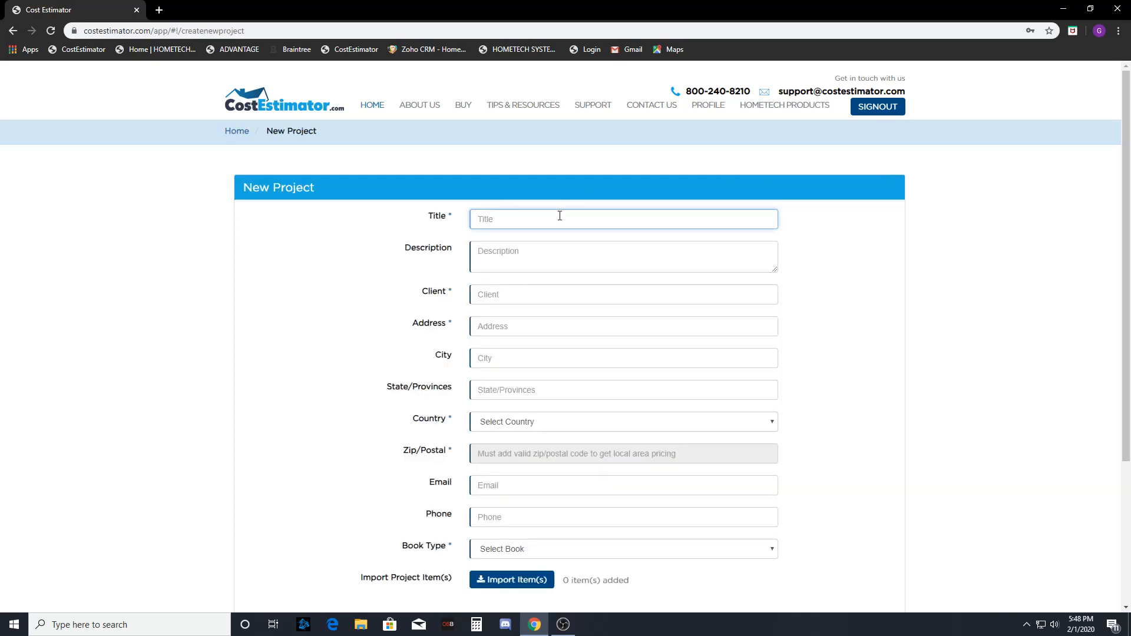
text(Johhny test project)
click(493, 251)
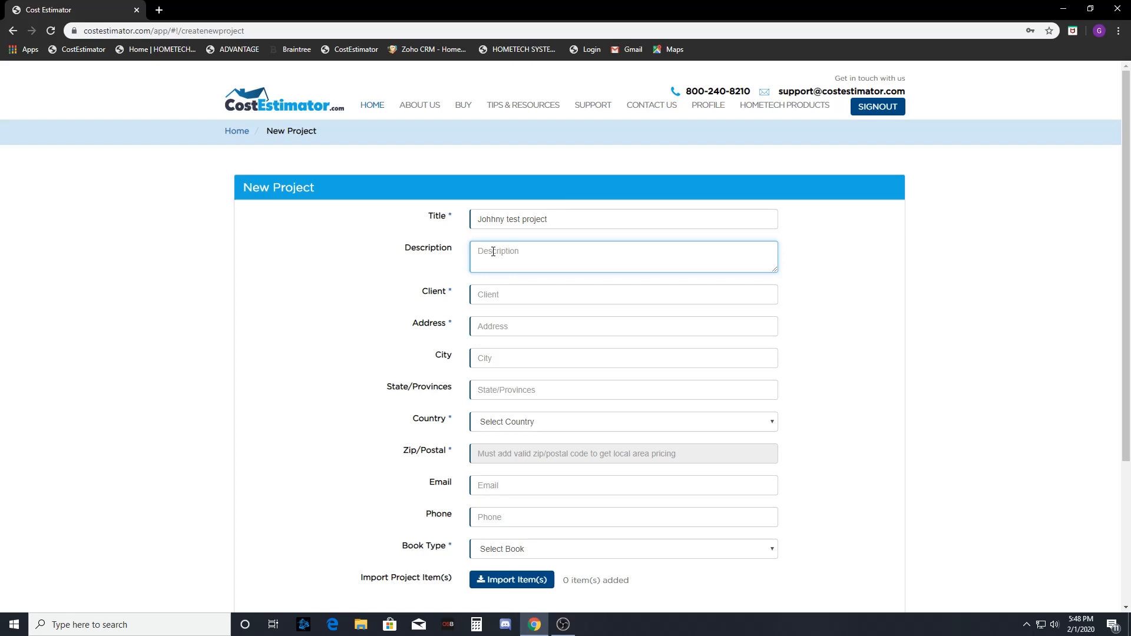
text(rooff siding, and floore)
text(ng tear out and replacement)
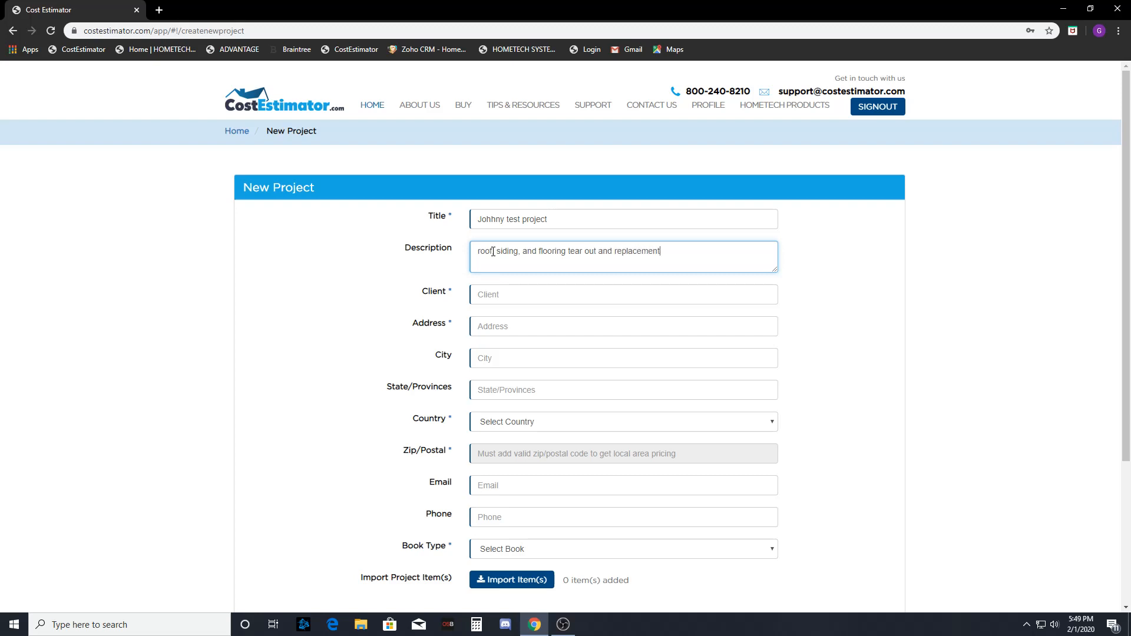
- Fill in the client's name, street address, city and state for the new project
click(487, 292)
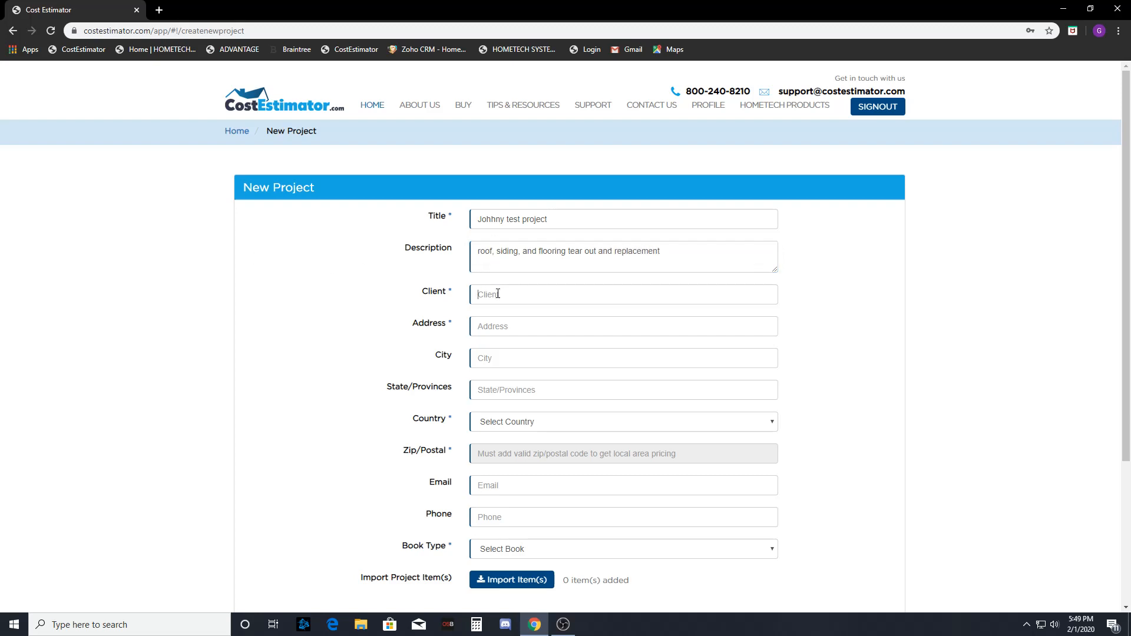
text(johnny)
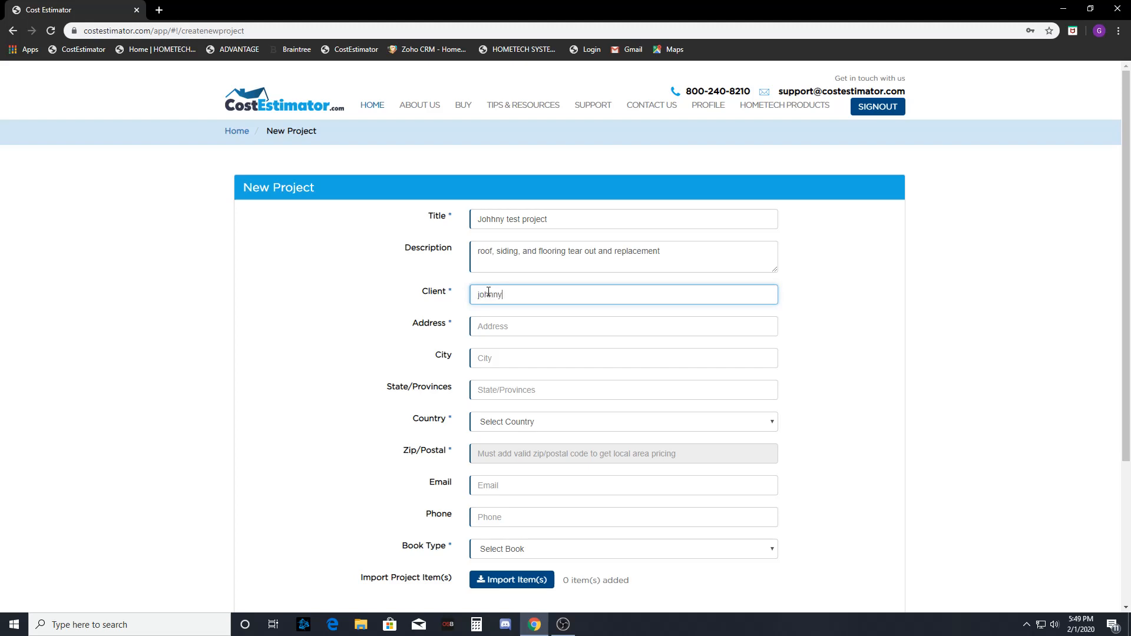
key(Tab)
text(123 m)
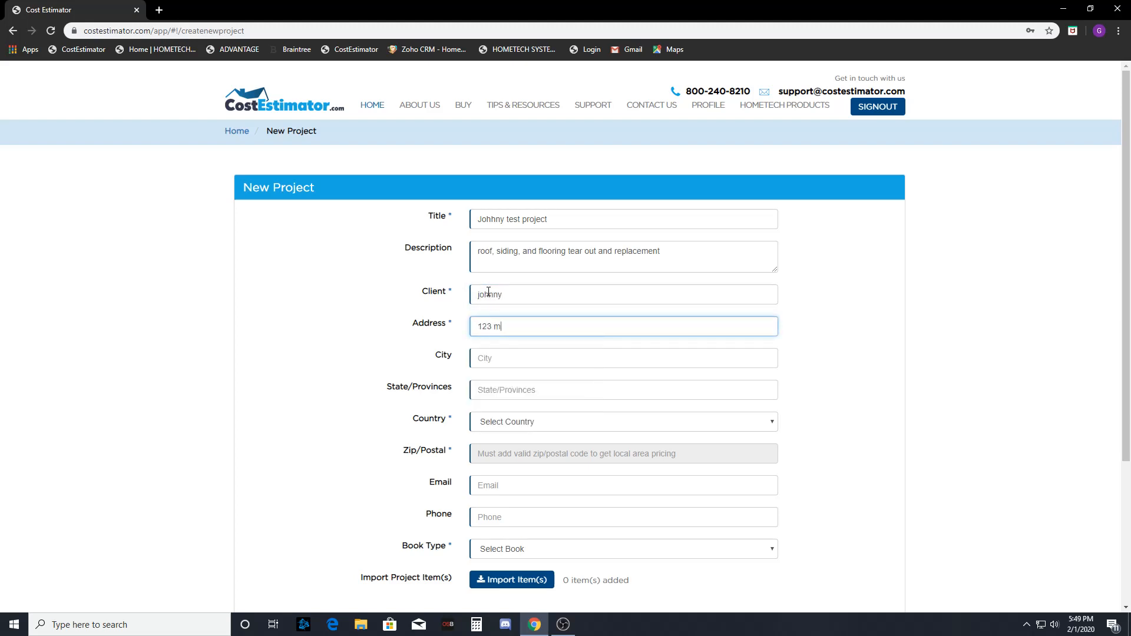
text(oney land)
key(Tab)
text(baltimore)
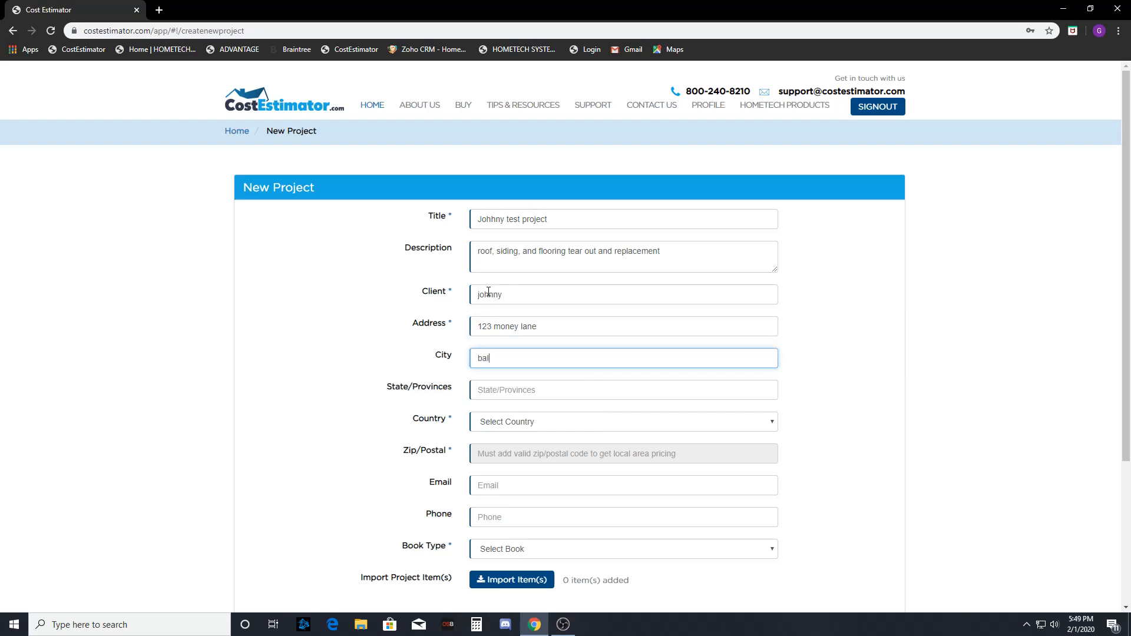
key(Tab)
text(md)
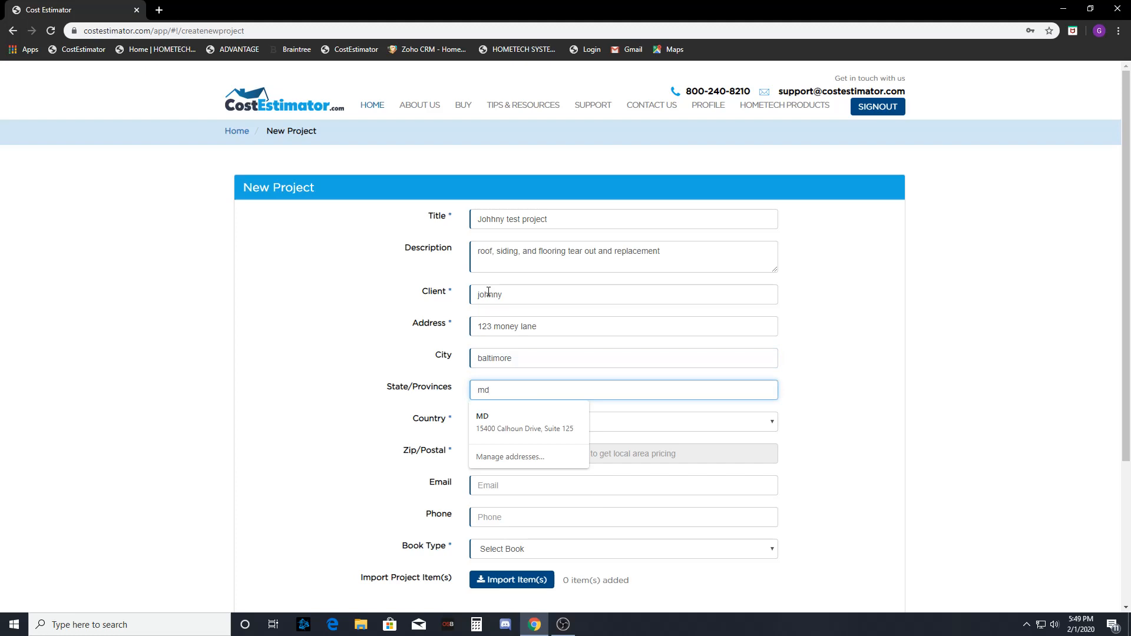
key(Tab)
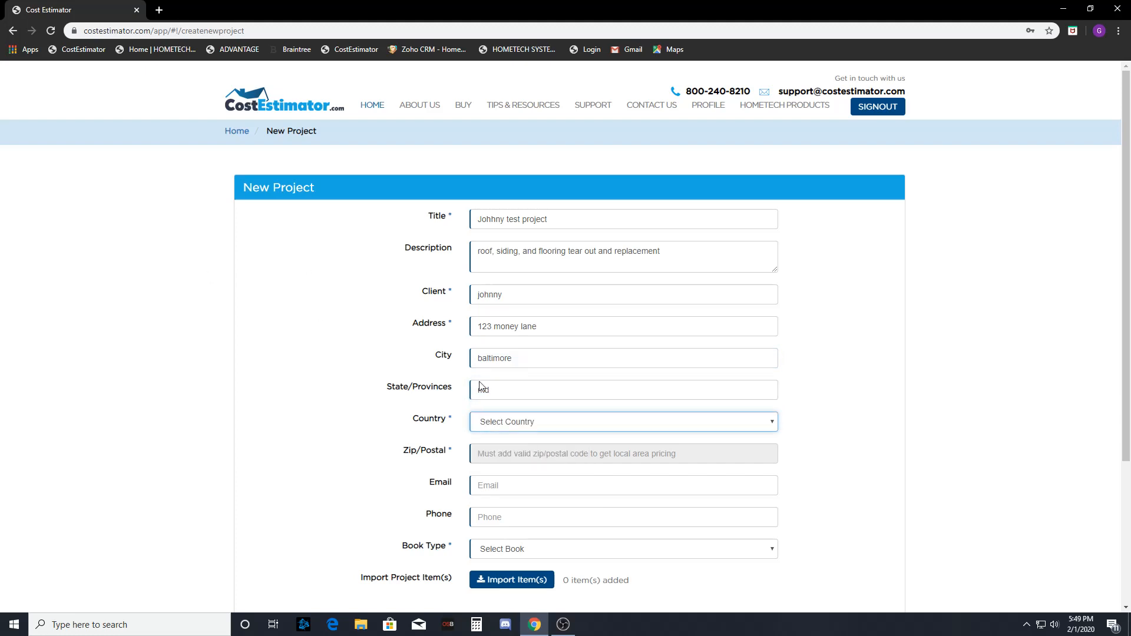
- Set the project's country to USA and enter the client's zip code for local area pricing
click(518, 422)
click(501, 447)
click(508, 452)
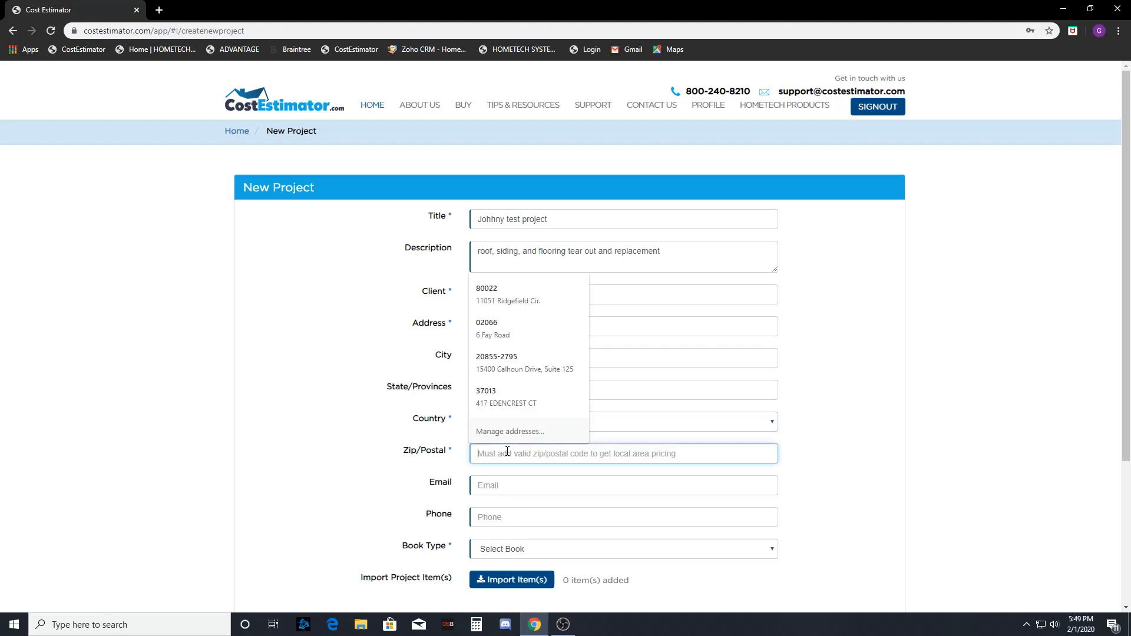
text(214)
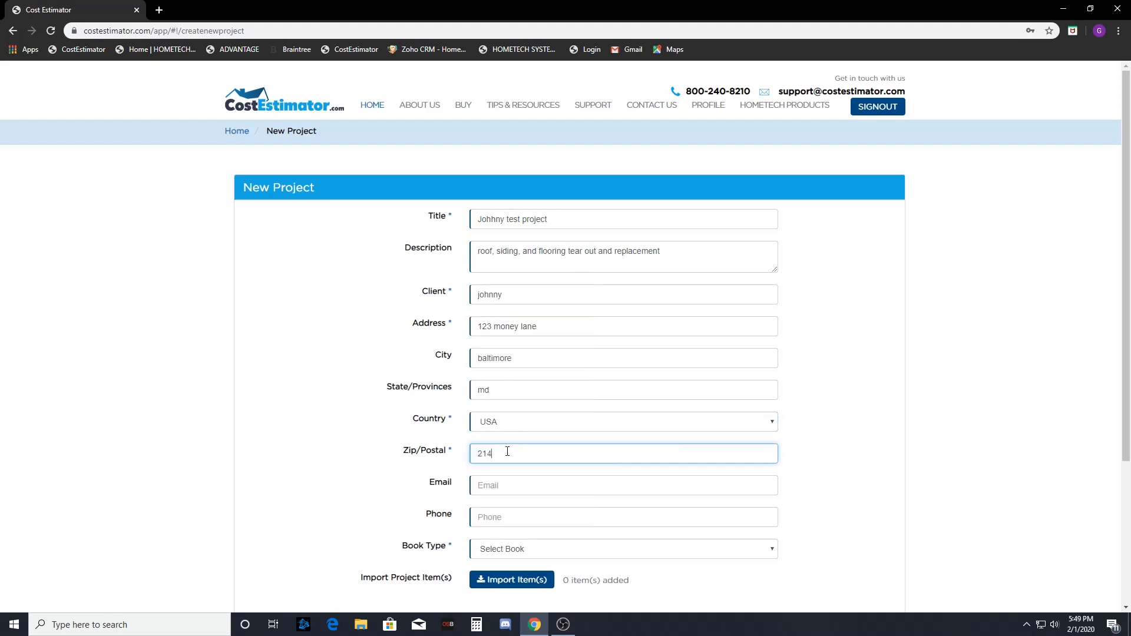
key(BackSpace)
text(214)
click(413, 542)
key(shift+Tab)
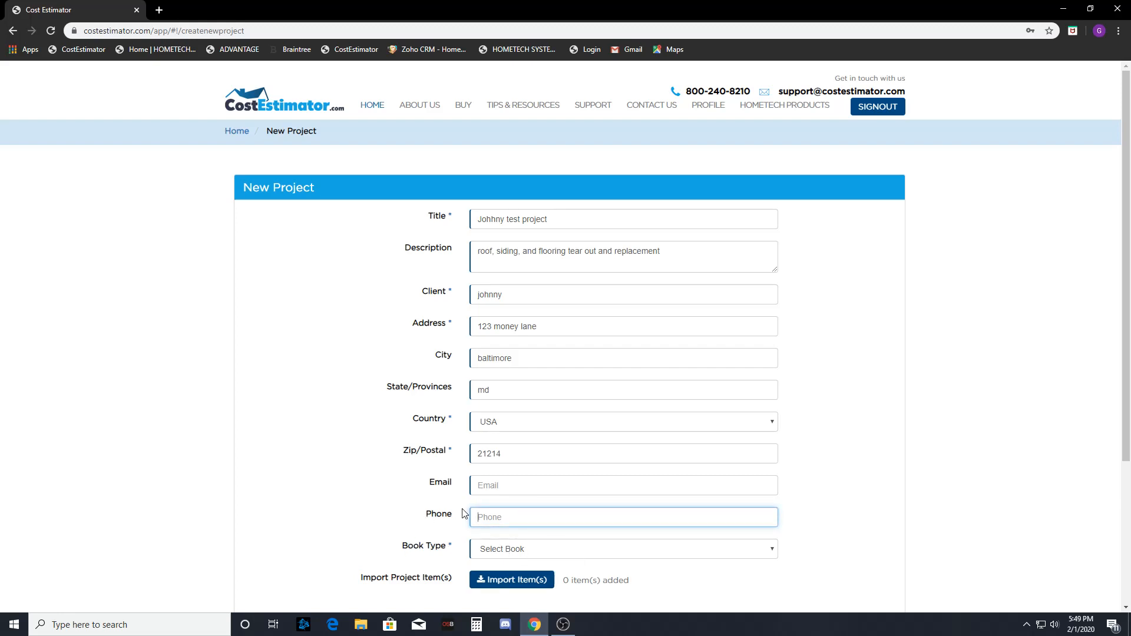
- Choose HomeTech Remodeling & Renovation Cost Estimator as the book type, then save the project and start building
click(506, 548)
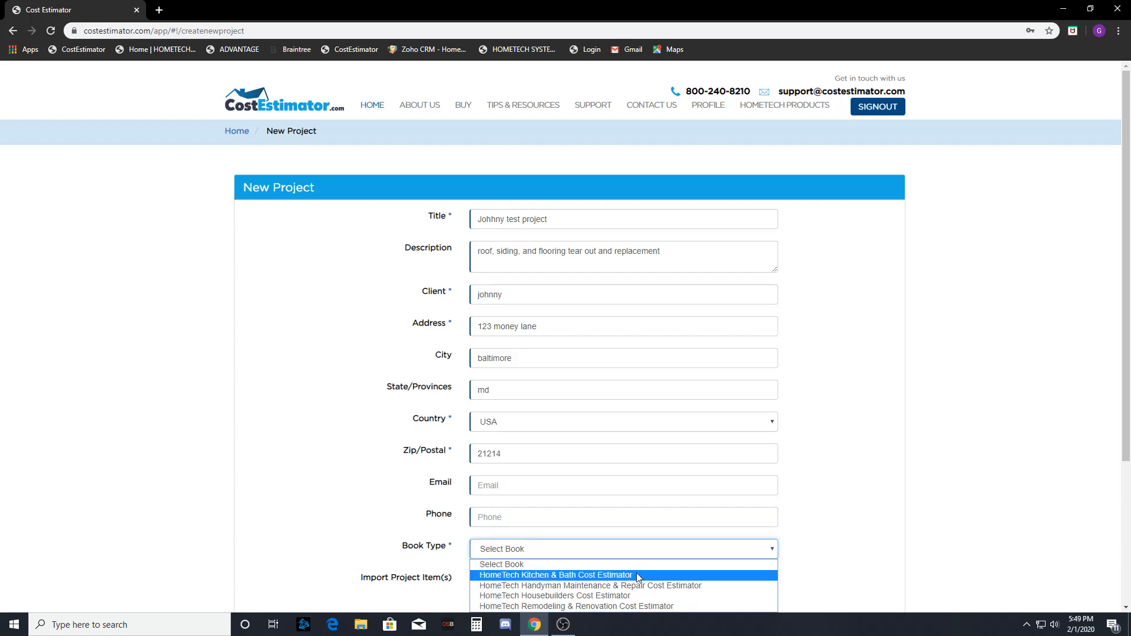
scroll(858, 538, down, 2)
click(653, 433)
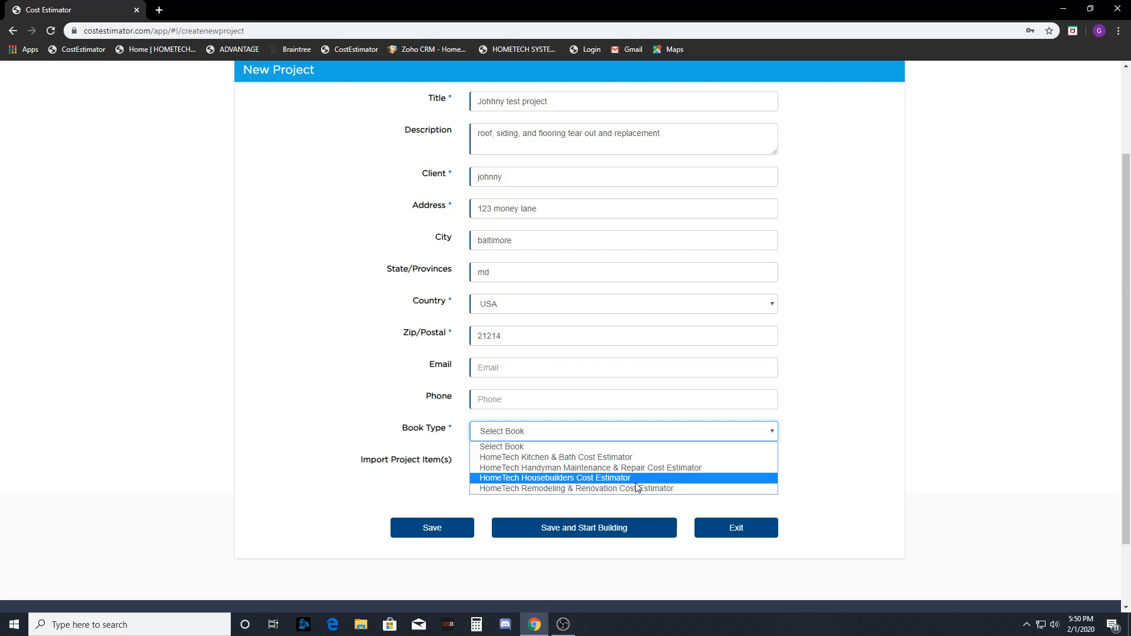
click(669, 490)
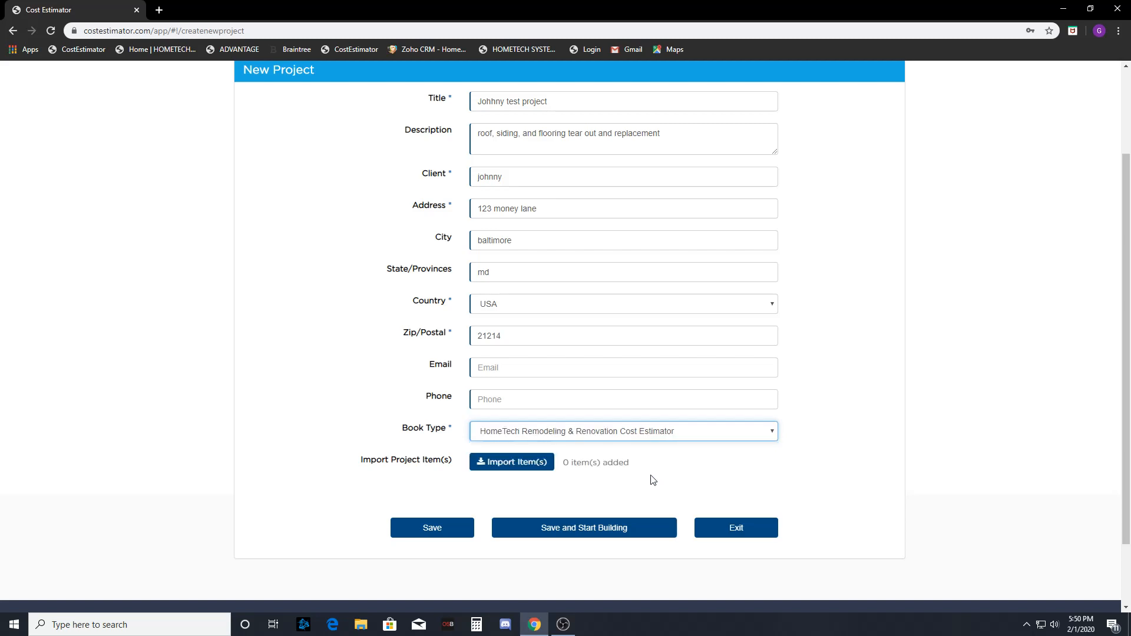
click(584, 533)
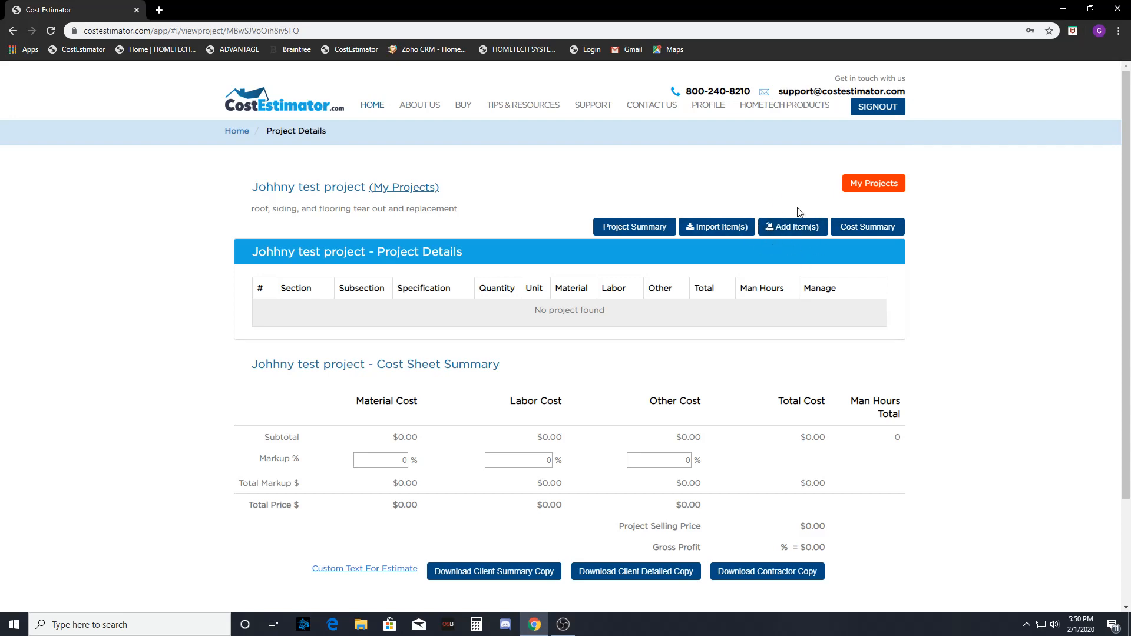
- Open the project's item catalogue and list the Speedy Reckoner items for Bathroom - With Stall Shower
click(785, 236)
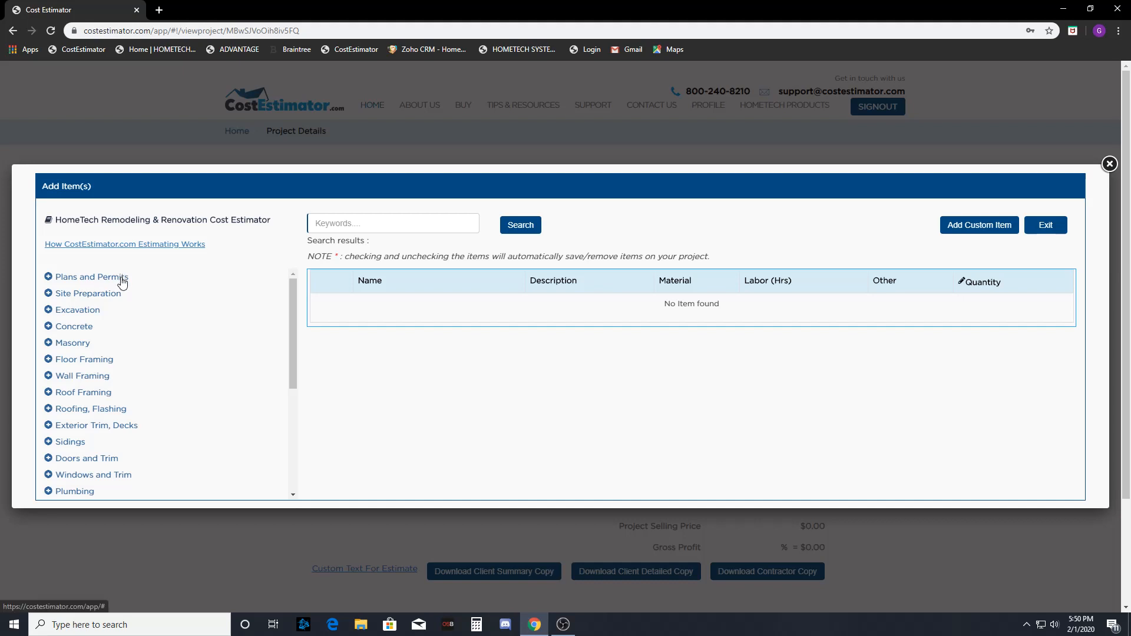
scroll(121, 280, down, 3)
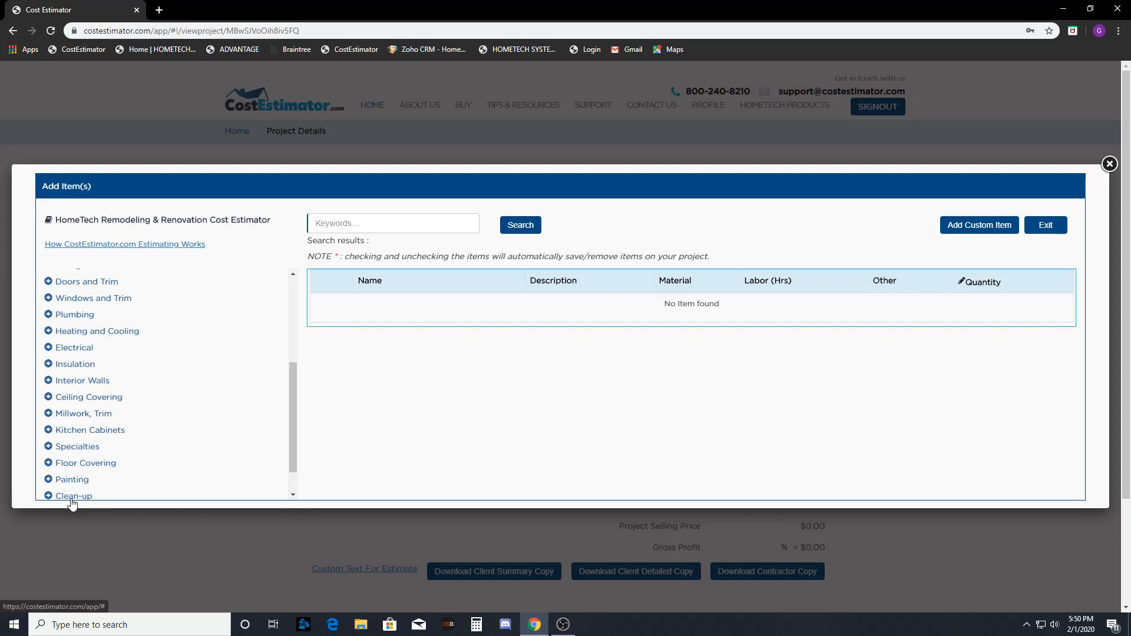
scroll(75, 496, down, 1)
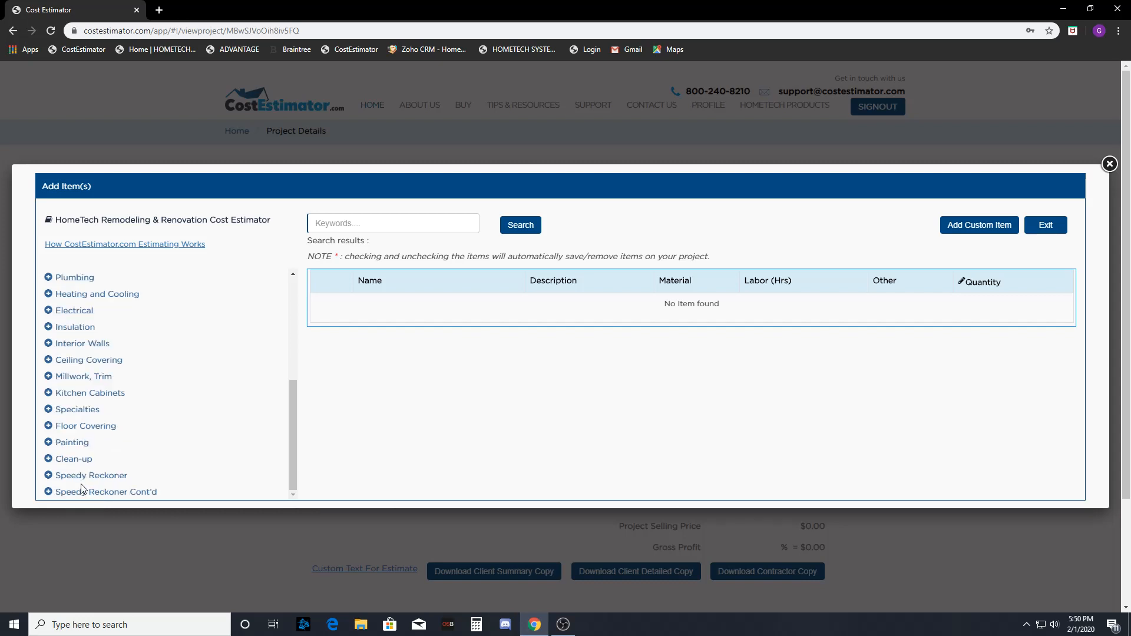
click(81, 478)
scroll(147, 383, down, 5)
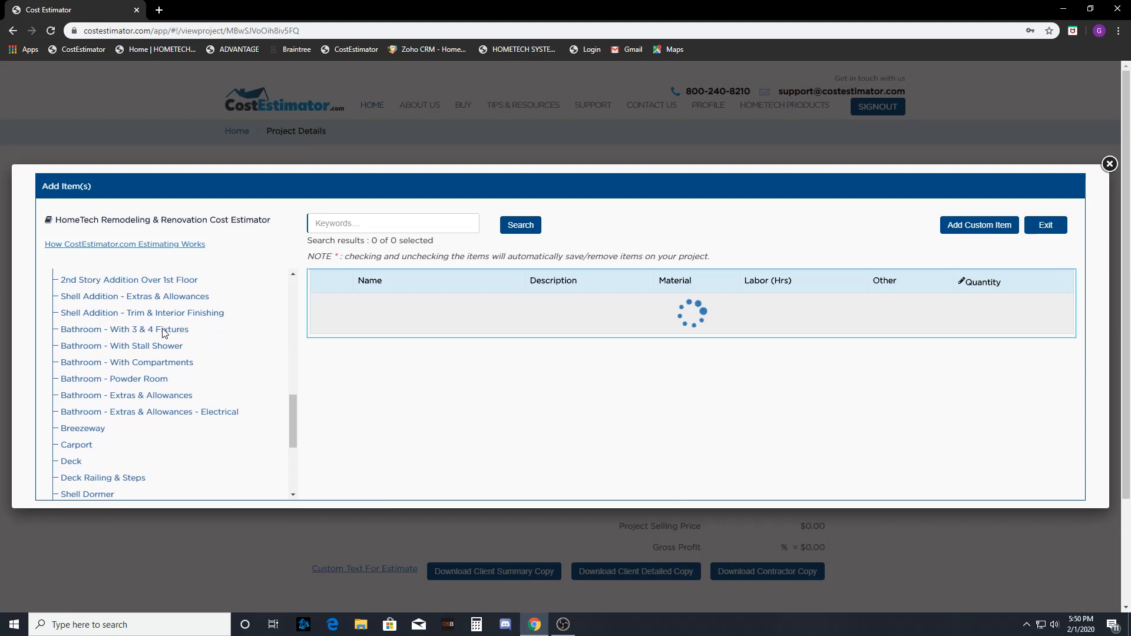
click(163, 332)
click(162, 346)
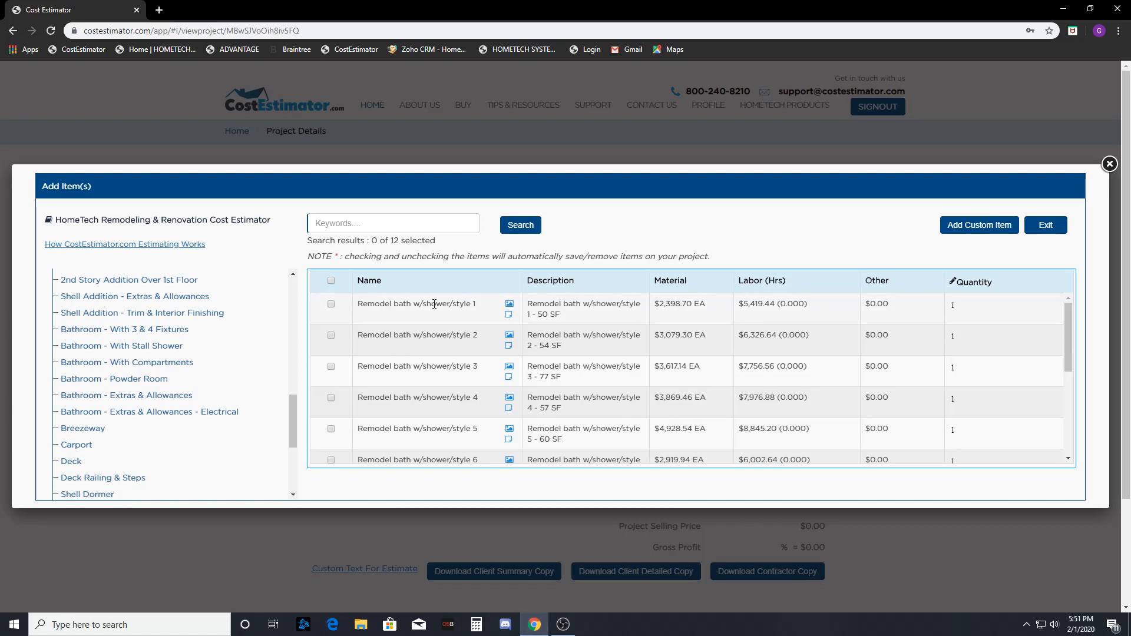
click(143, 362)
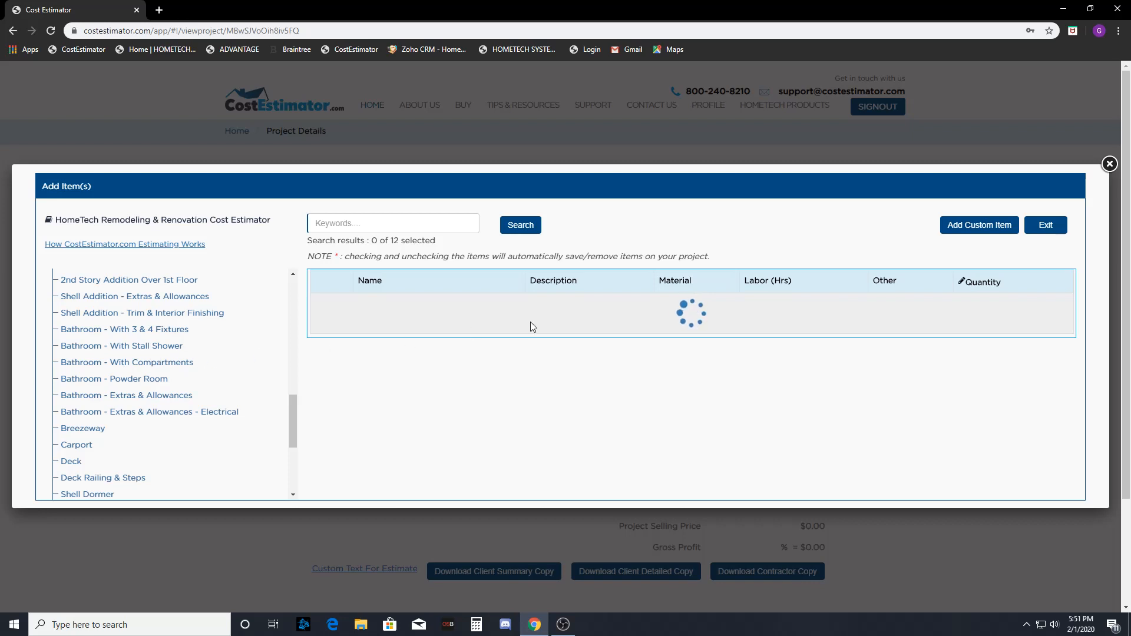
- Examine the floor plan previews of shower bath styles 1 and 2 and read the full specification notes for style 3
mouse_move(509, 306)
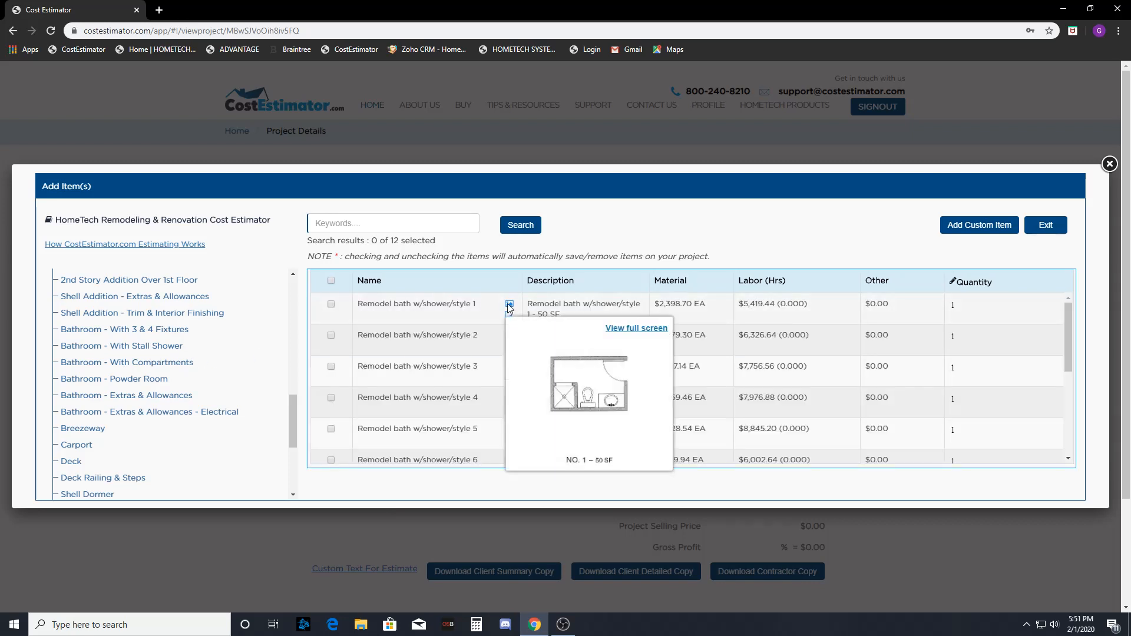
mouse_move(508, 336)
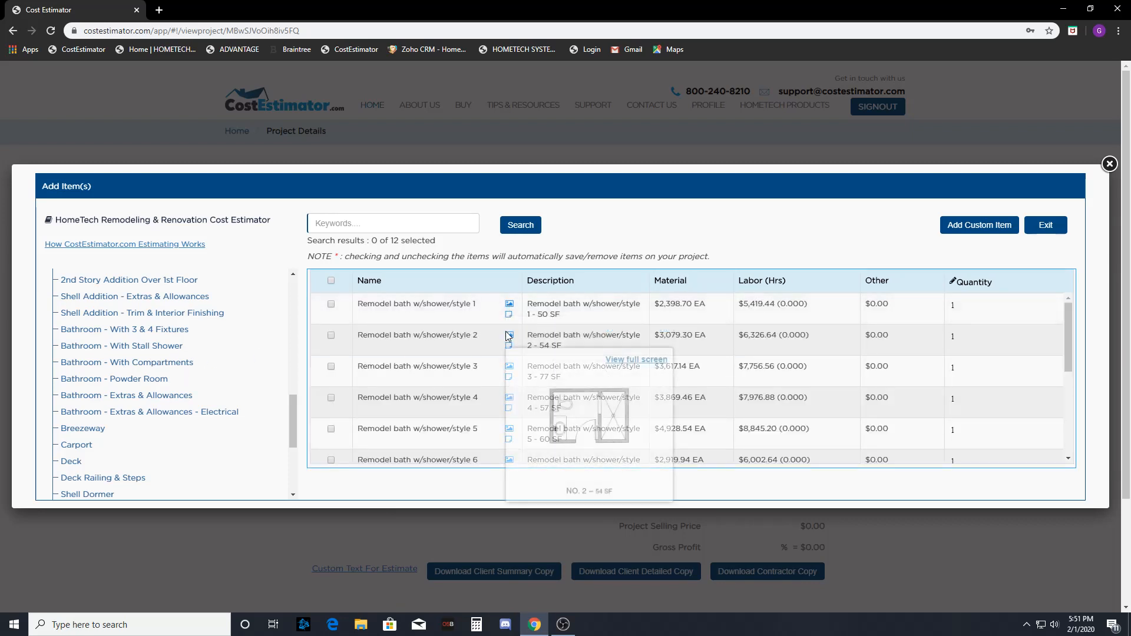
mouse_move(509, 369)
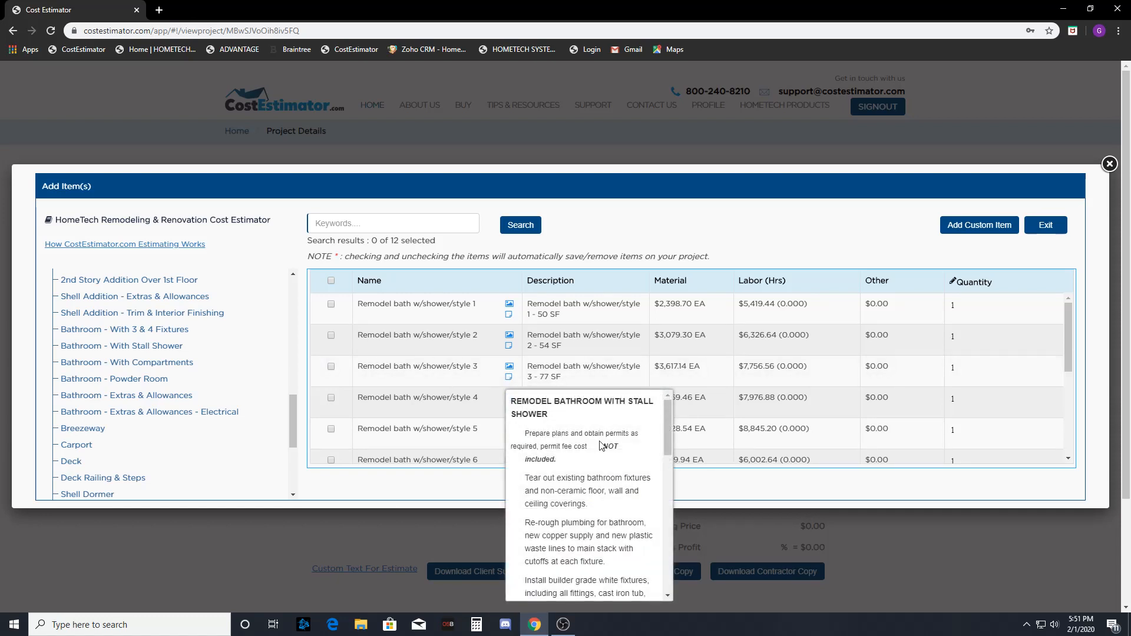
scroll(601, 446, down, 1)
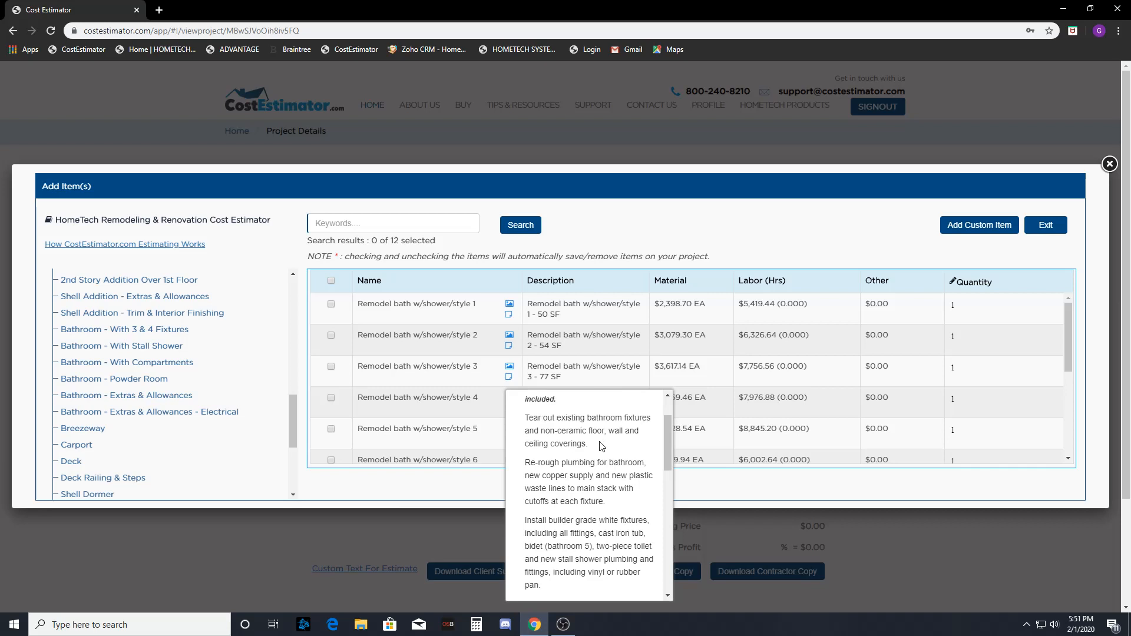
scroll(601, 444, down, 1)
scroll(601, 443, down, 2)
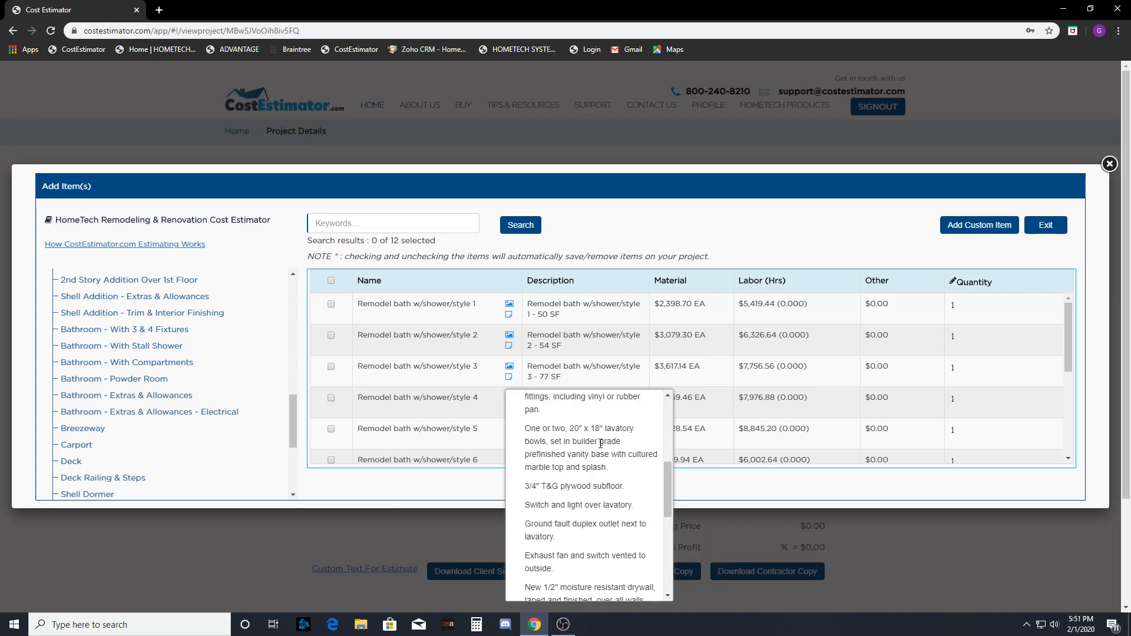
scroll(601, 443, down, 1)
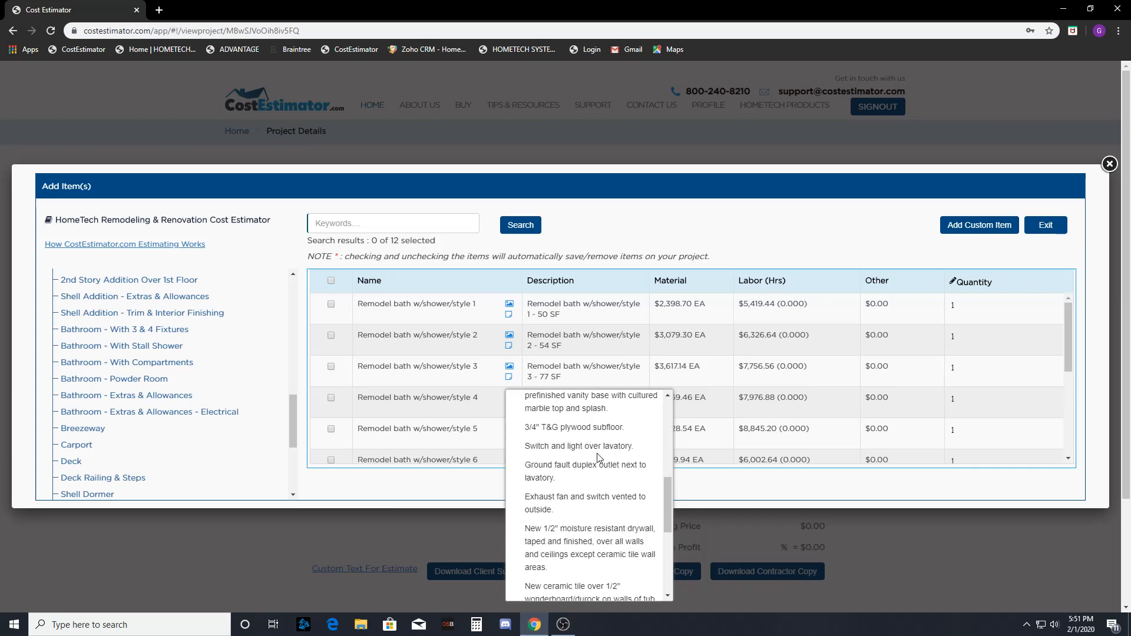
scroll(598, 458, down, 1)
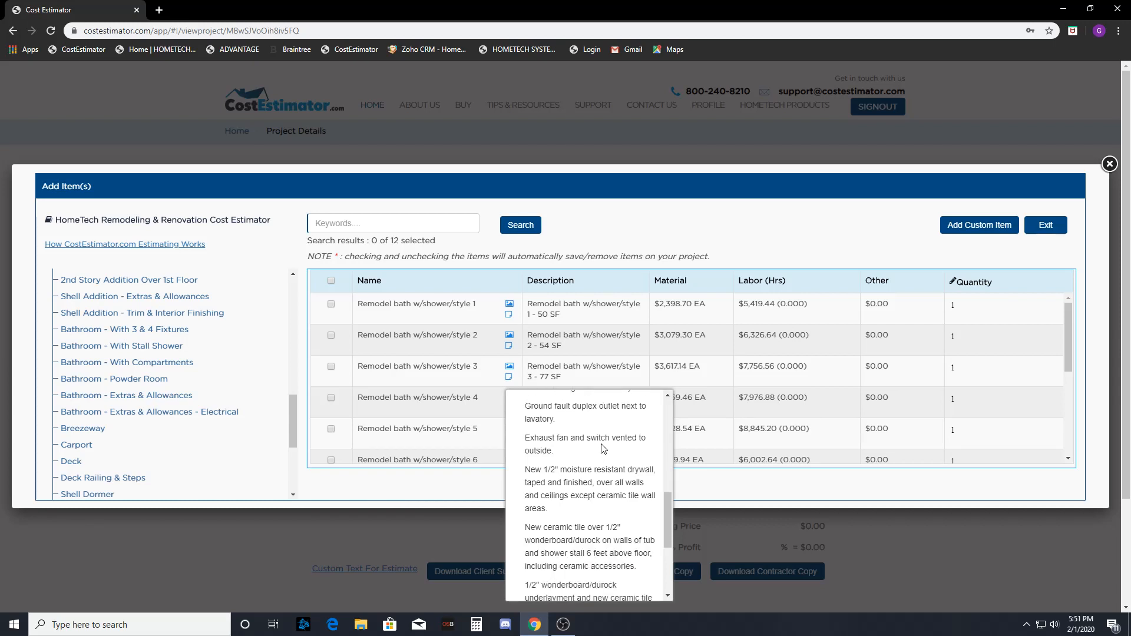
scroll(607, 436, down, 2)
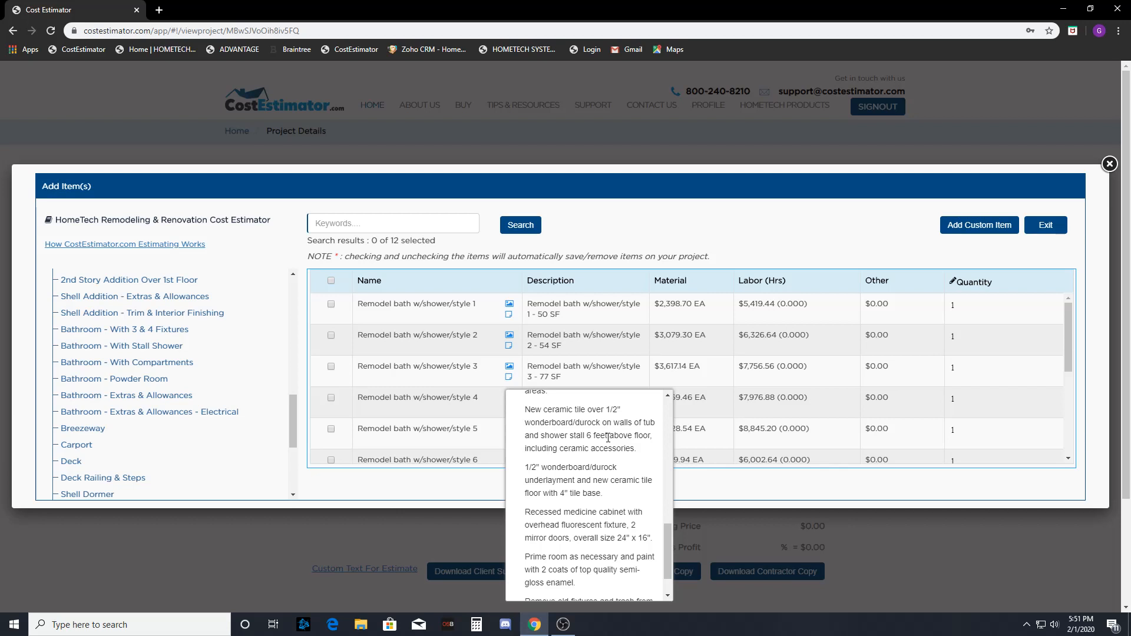
scroll(265, 381, up, 10)
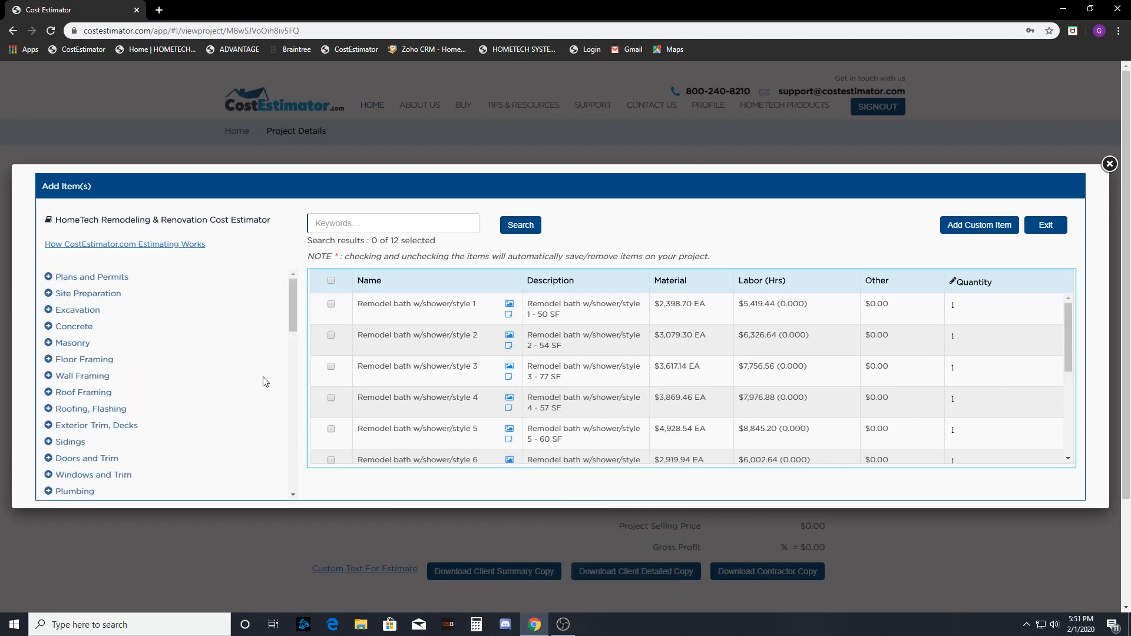
- From the Site Preparation items, add Remove cedar shingle siding to the project with a quantity of 1000 SF
click(92, 295)
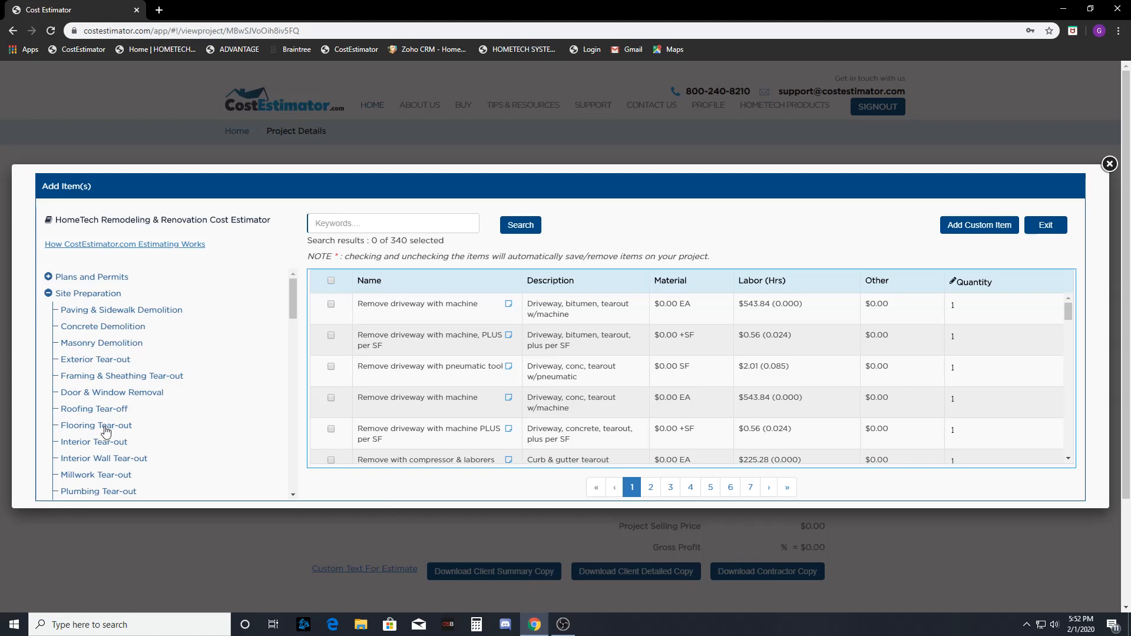
scroll(394, 336, down, 1)
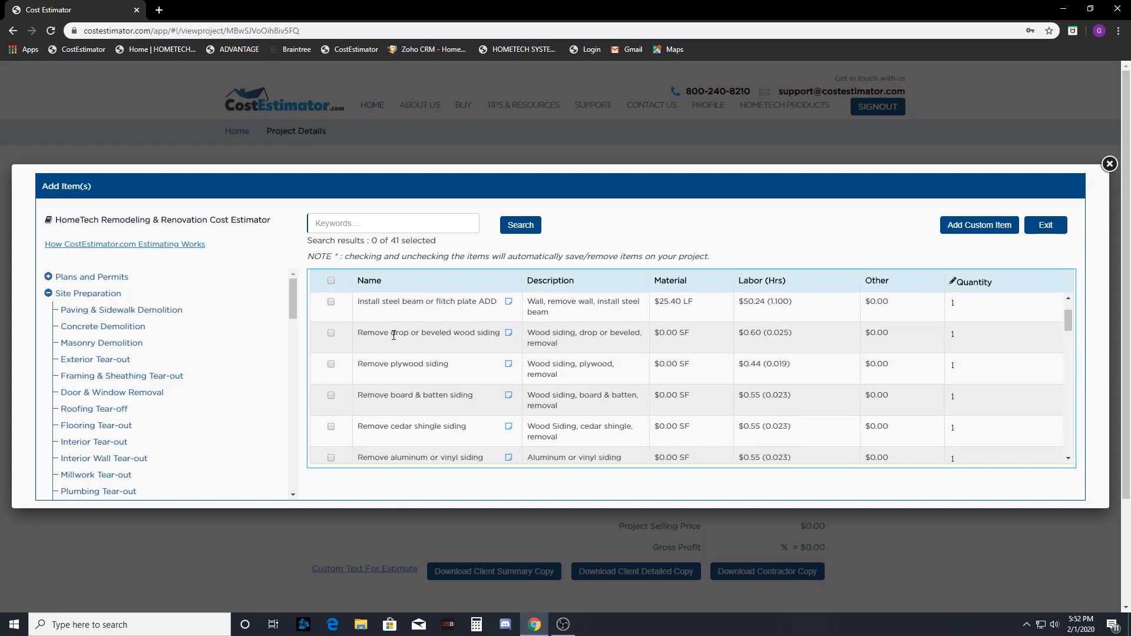
click(330, 427)
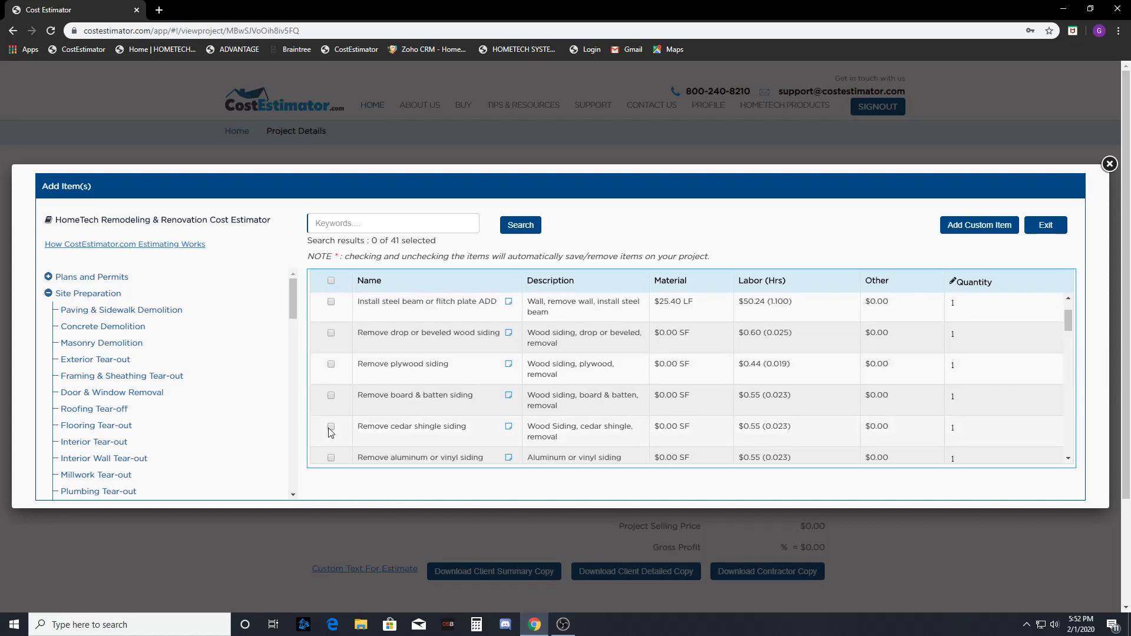
click(963, 430)
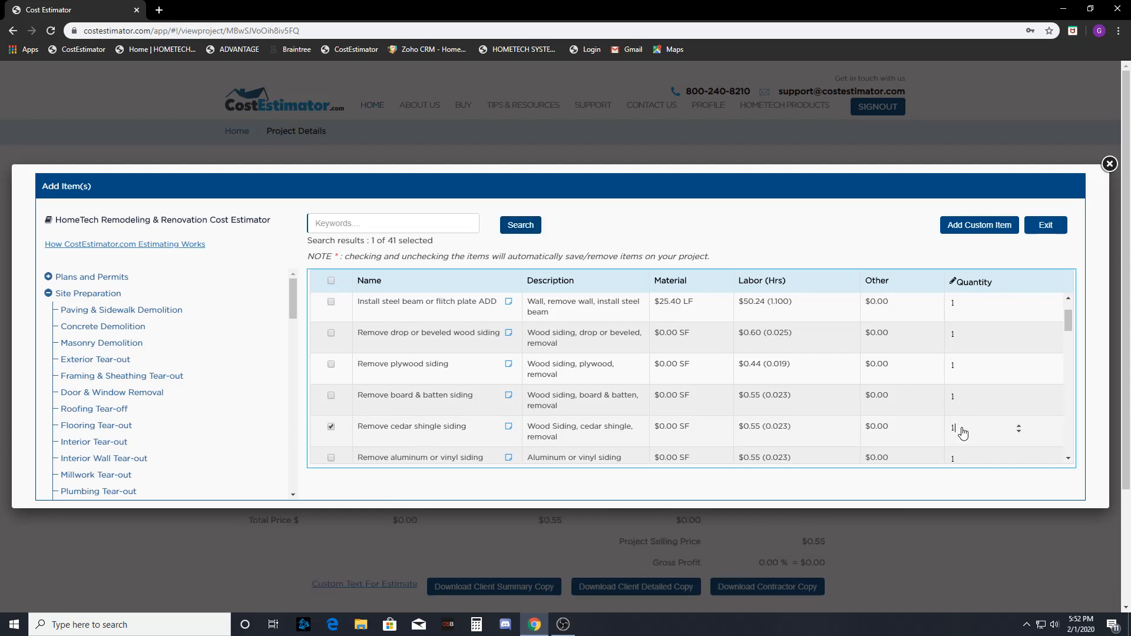
text(000)
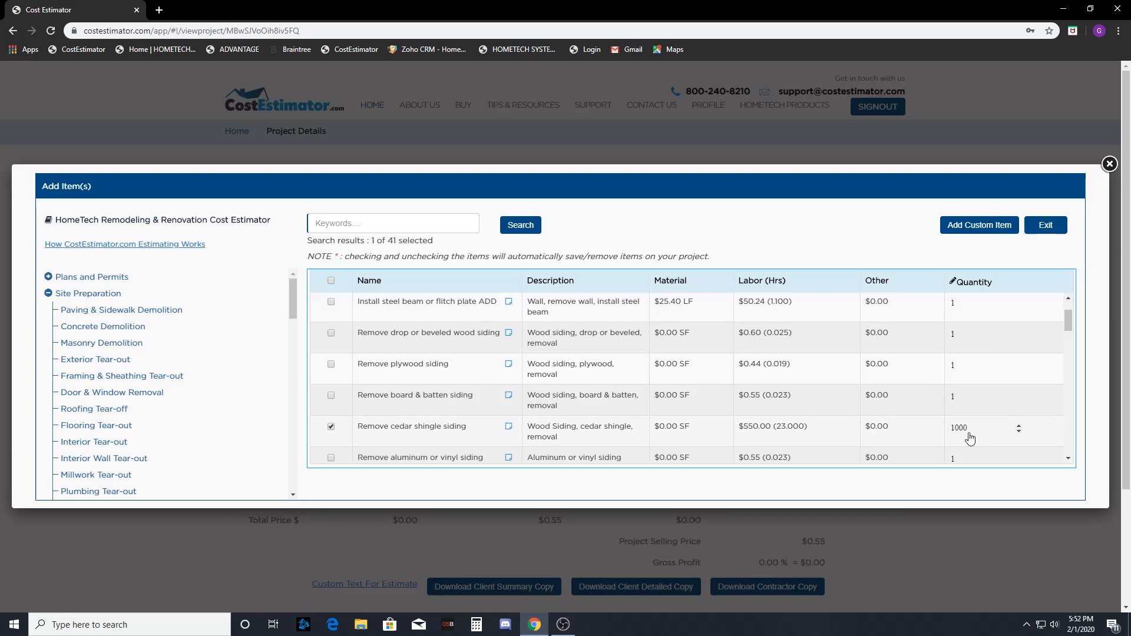
mouse_move(509, 431)
drag(659, 425, 679, 427)
click(700, 426)
- From Roofing Tear-off, add Remove shingles, up to 8/12 slope, 1 layer, with a quantity of 1000 SF
click(97, 409)
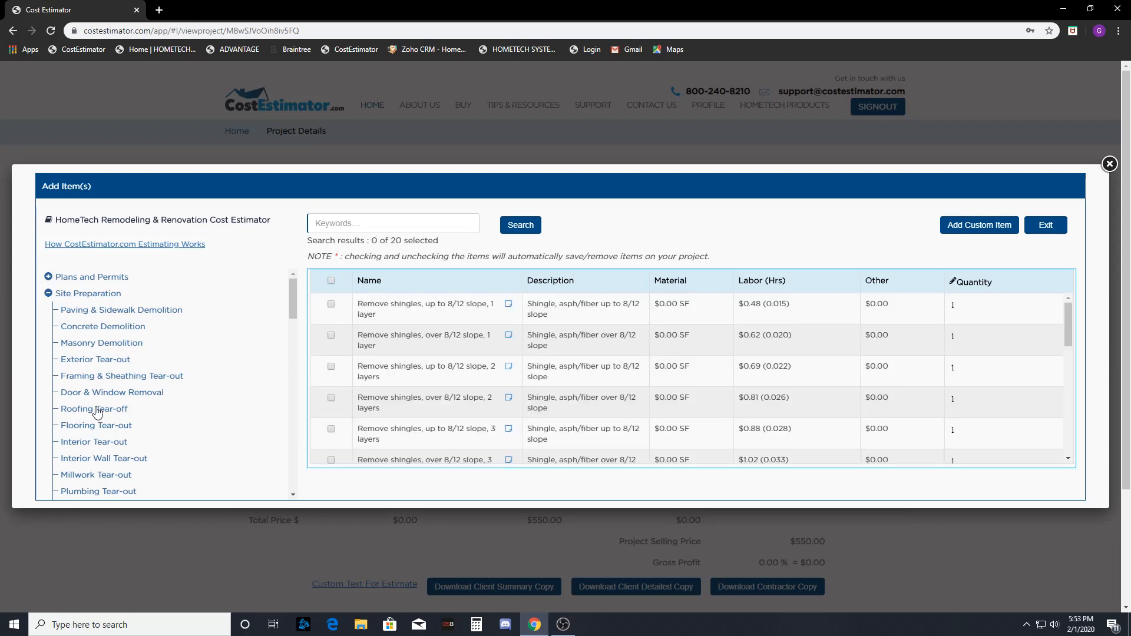
click(330, 304)
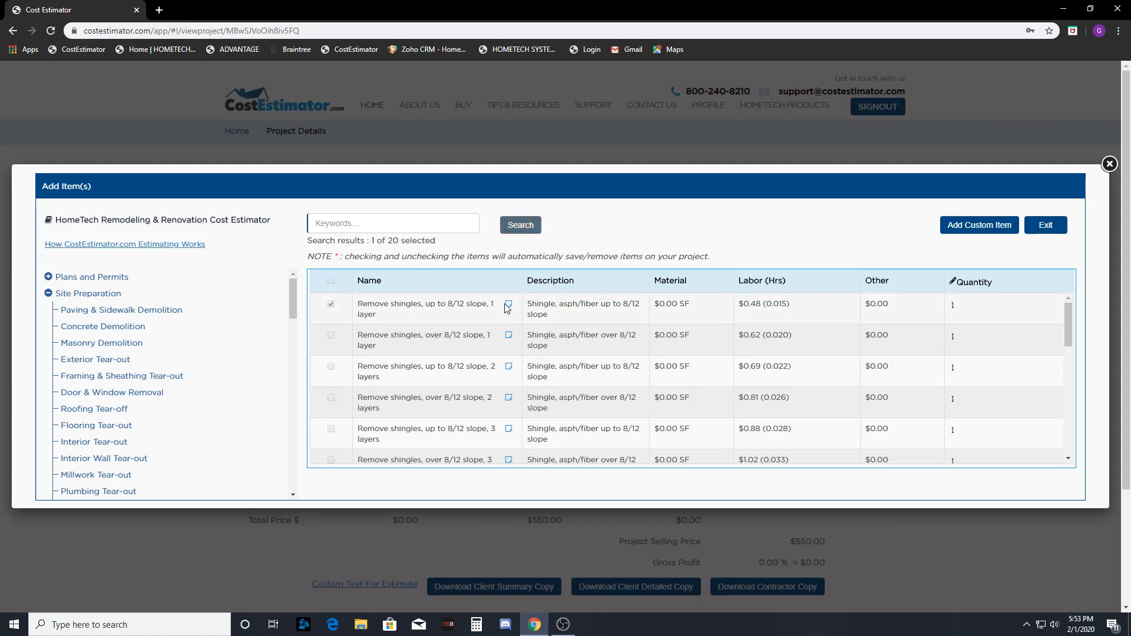
mouse_move(510, 308)
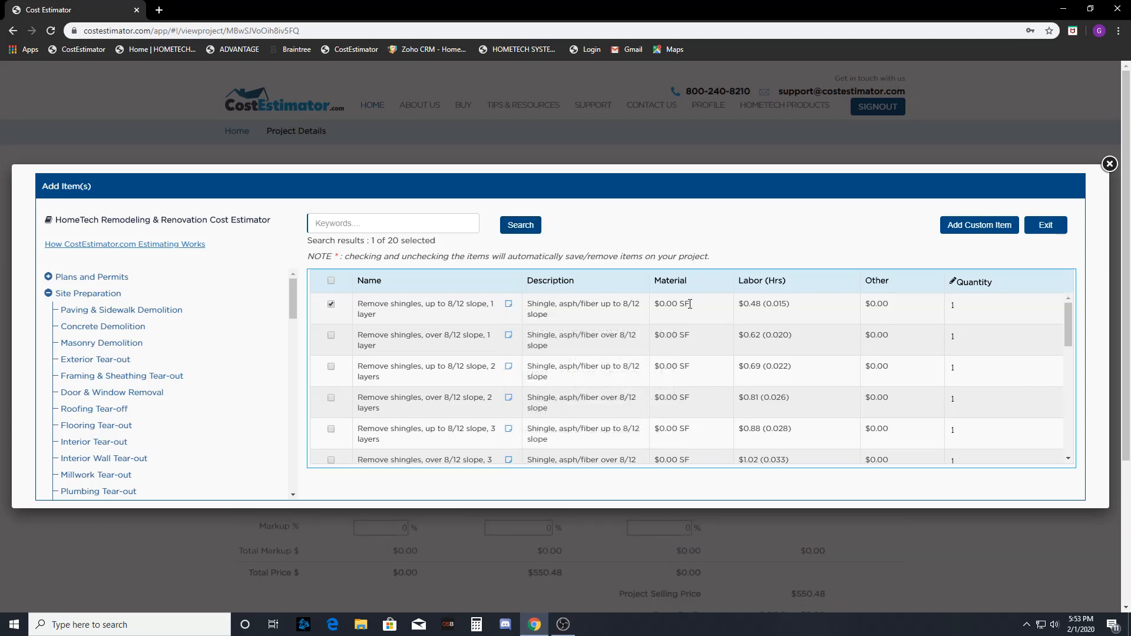
click(993, 314)
text(000)
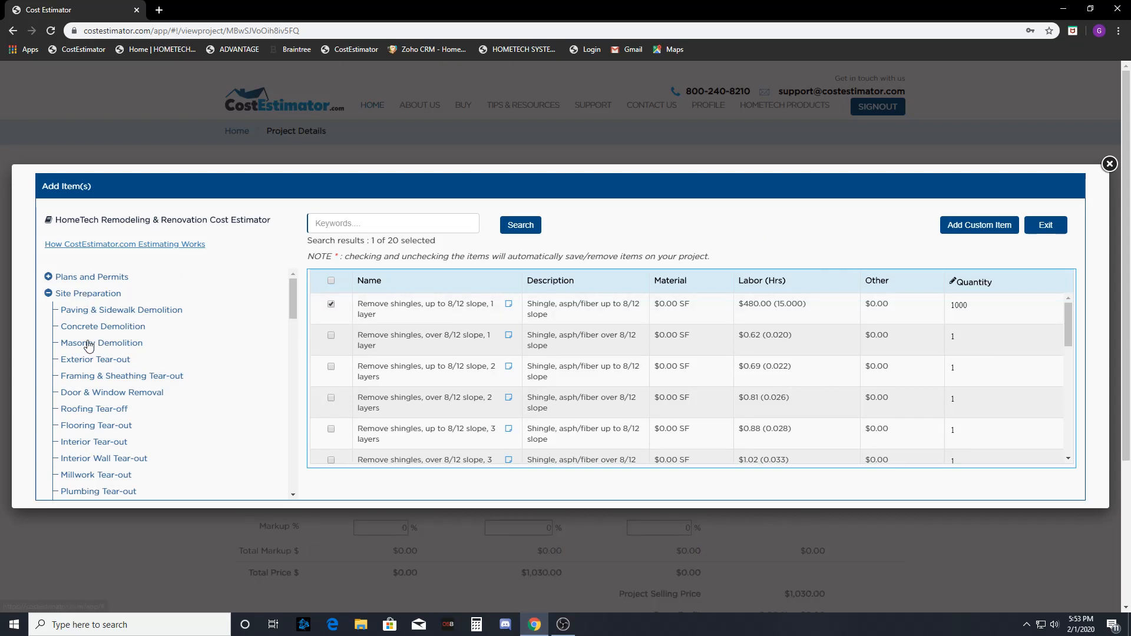
- From Flooring Tear-out, add Remove ceramic tile flooring in mud set with a quantity of 100 SF
scroll(122, 392, down, 1)
click(110, 367)
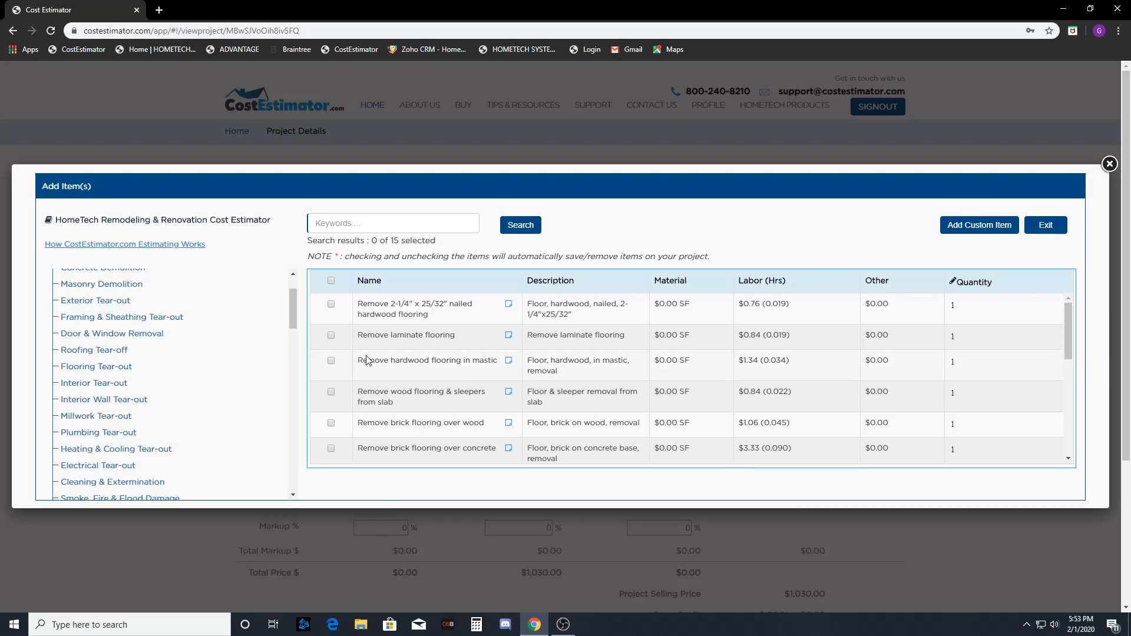
scroll(366, 360, down, 2)
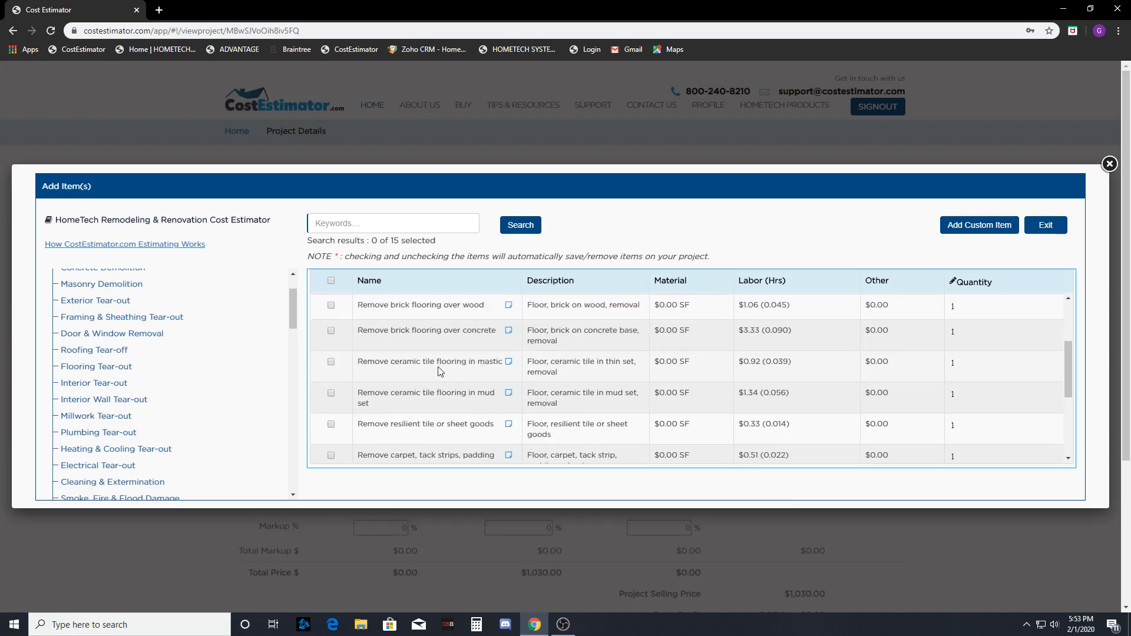
click(331, 393)
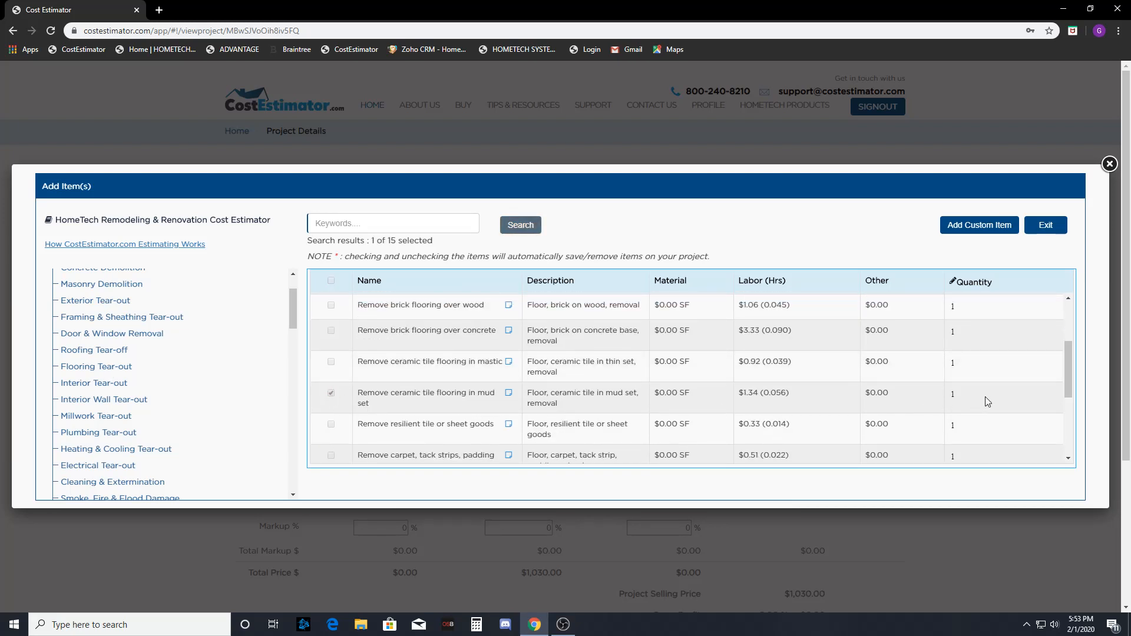
double_click(951, 395)
text(100)
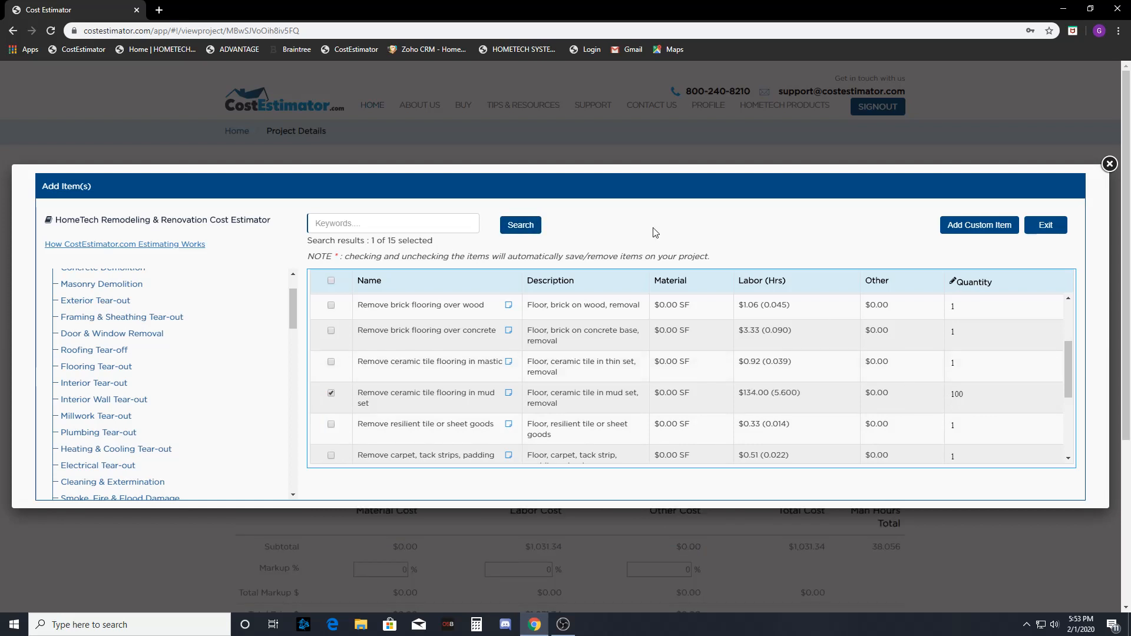
- From Roofing, Flashing, add the Asphalt/fiberglass shingles, 225 LB, 4-6/12 item with a quantity of 1000 SF and read its specification notes
scroll(293, 299, up, 2)
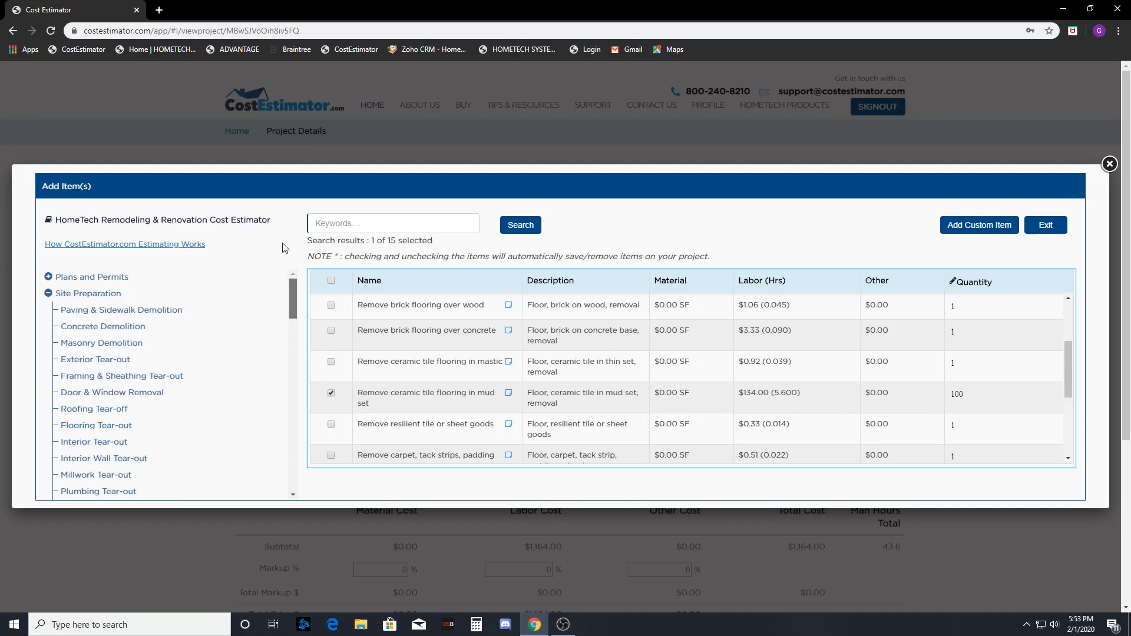
click(79, 294)
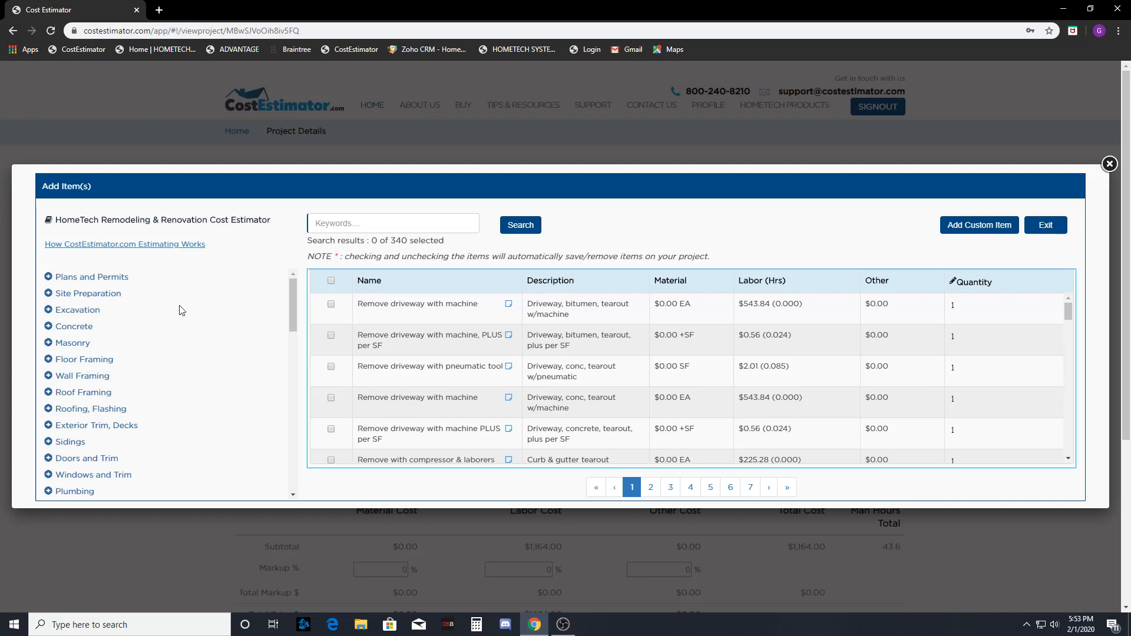
click(88, 409)
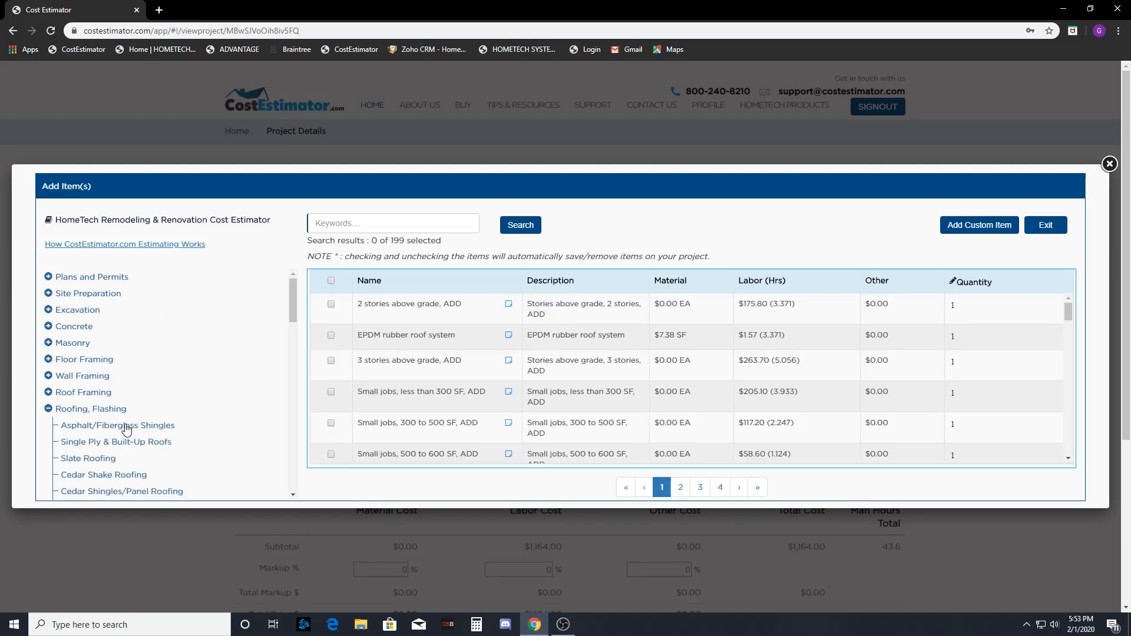
click(125, 427)
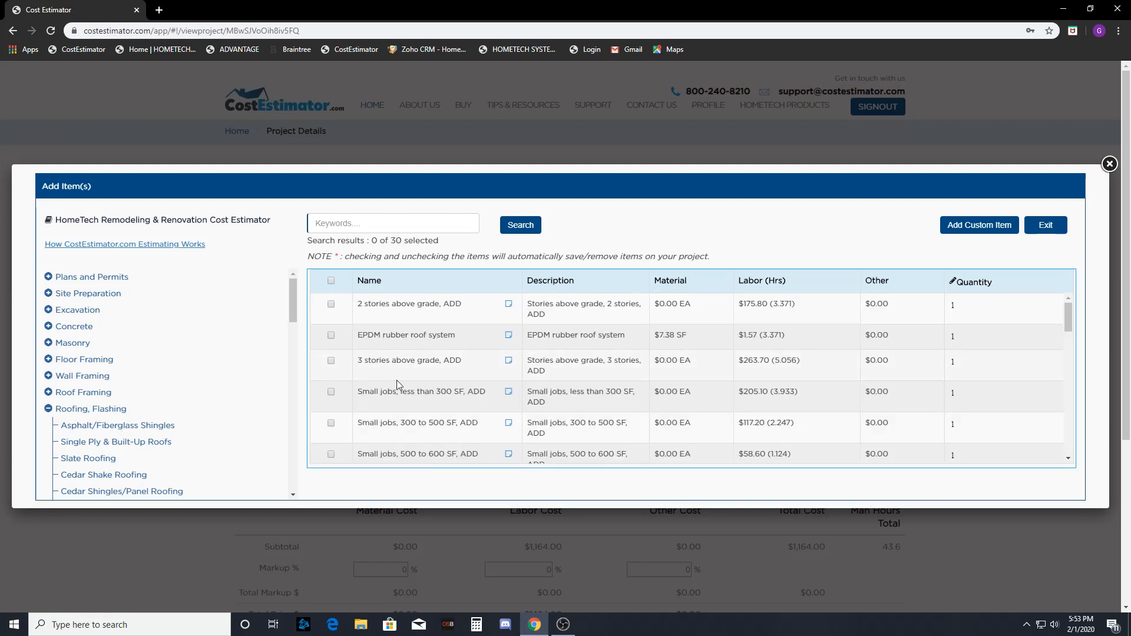
scroll(396, 380, down, 5)
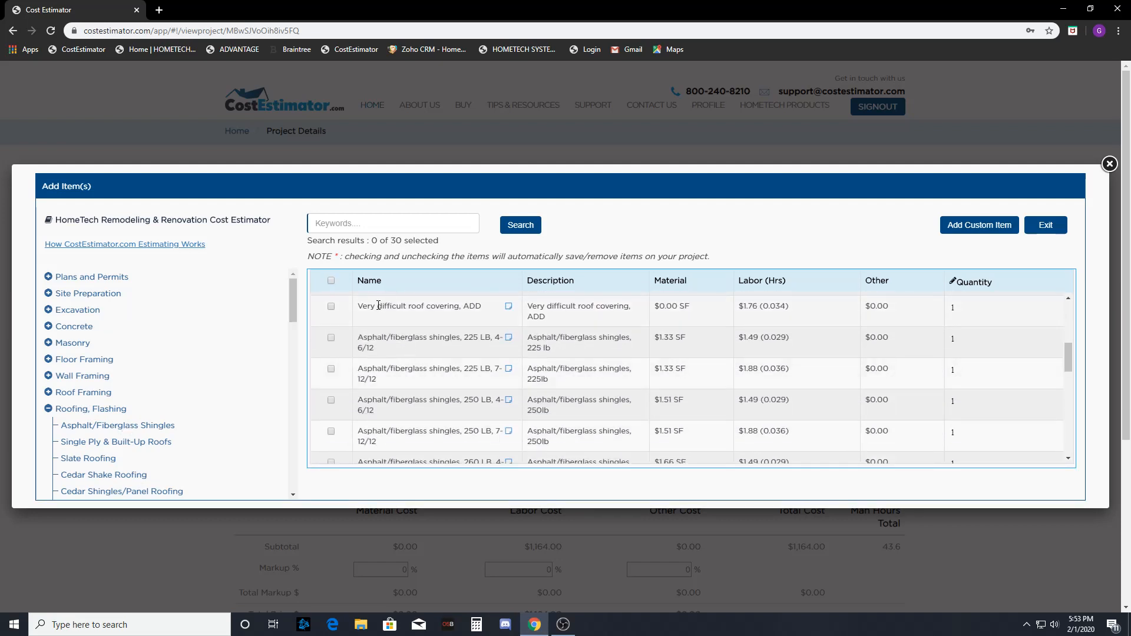
click(330, 338)
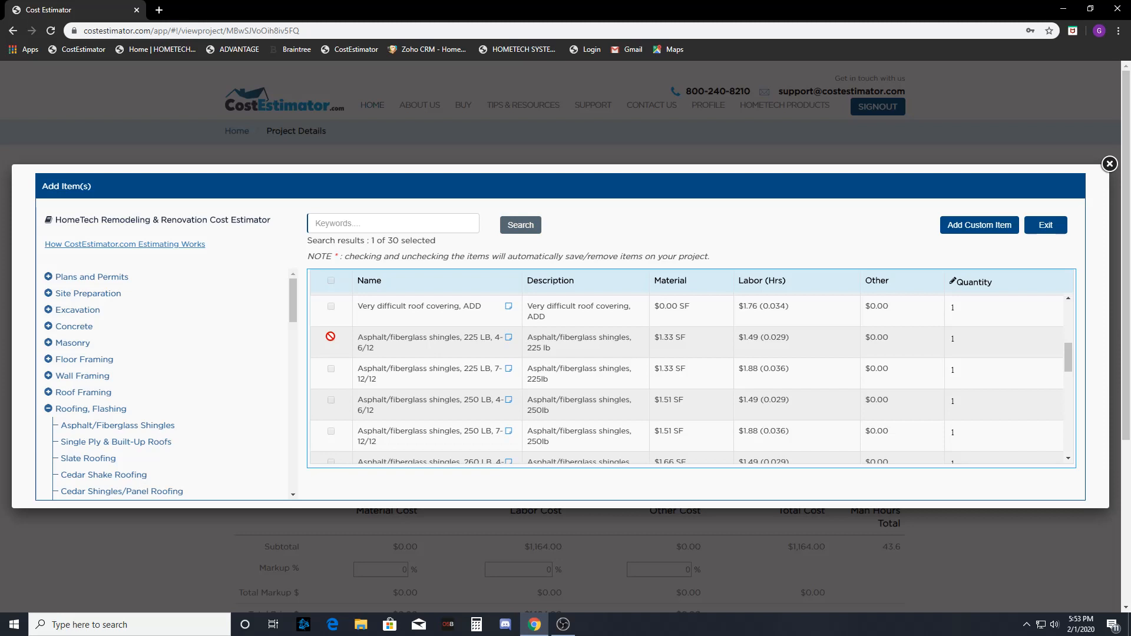
mouse_move(510, 342)
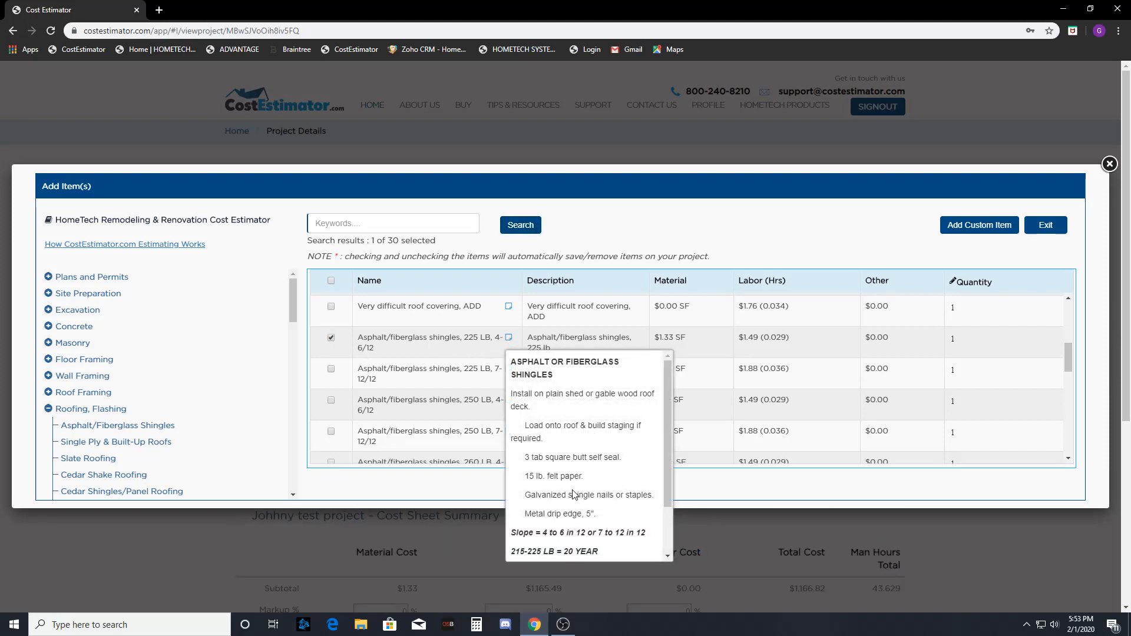
scroll(575, 495, down, 2)
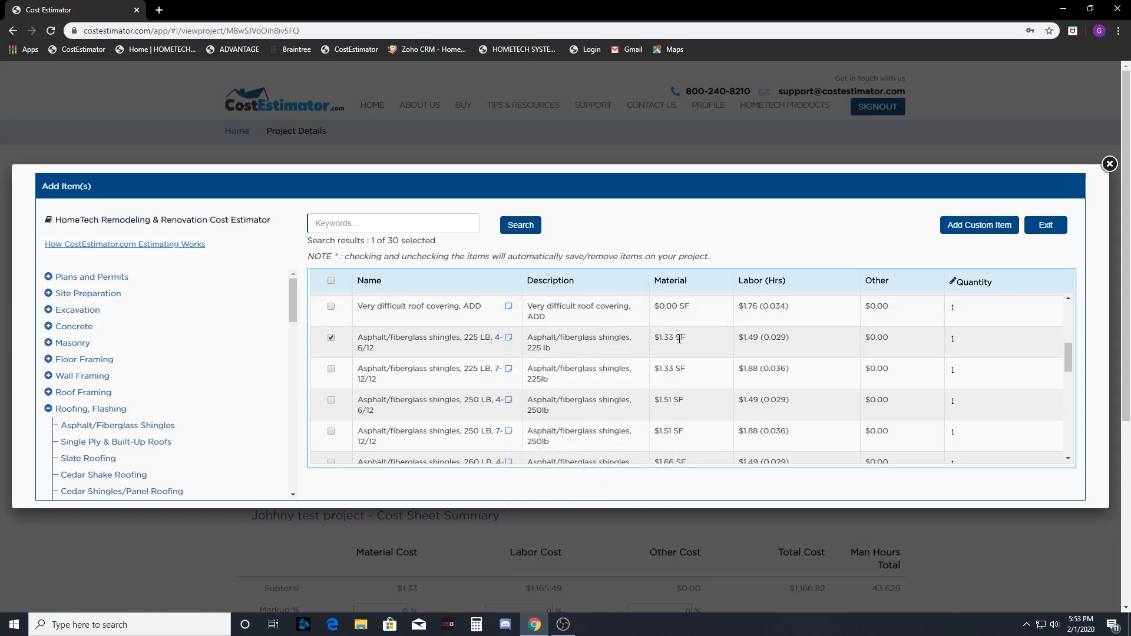
click(967, 342)
text(000)
- Review the Cedar Shake & Shingle Siding items in the Sidings category
click(80, 411)
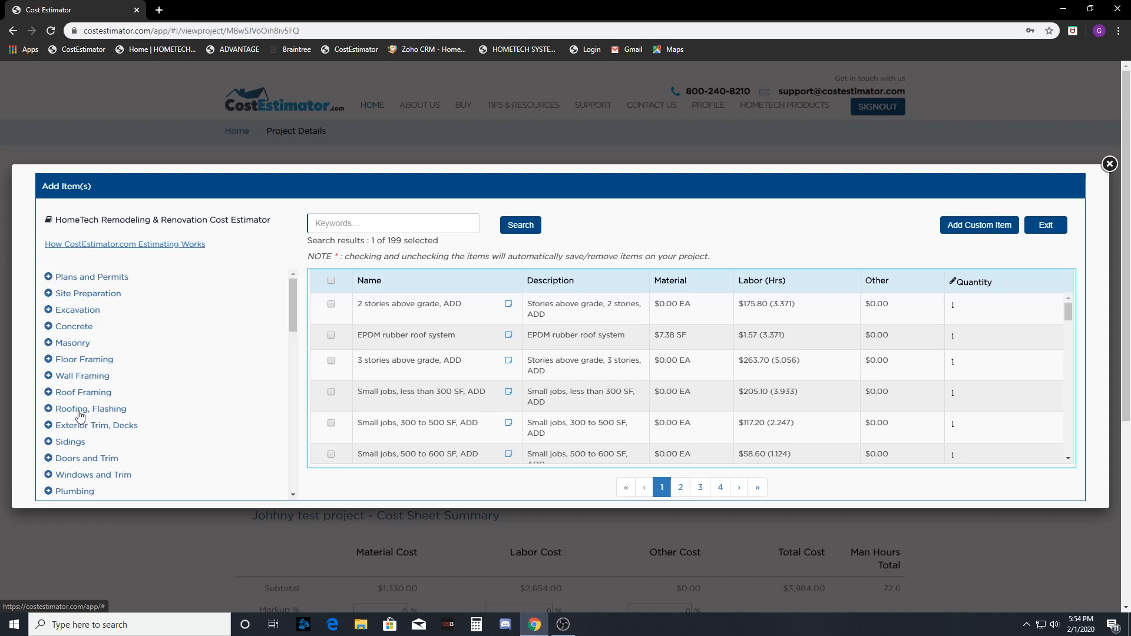
scroll(80, 415, down, 1)
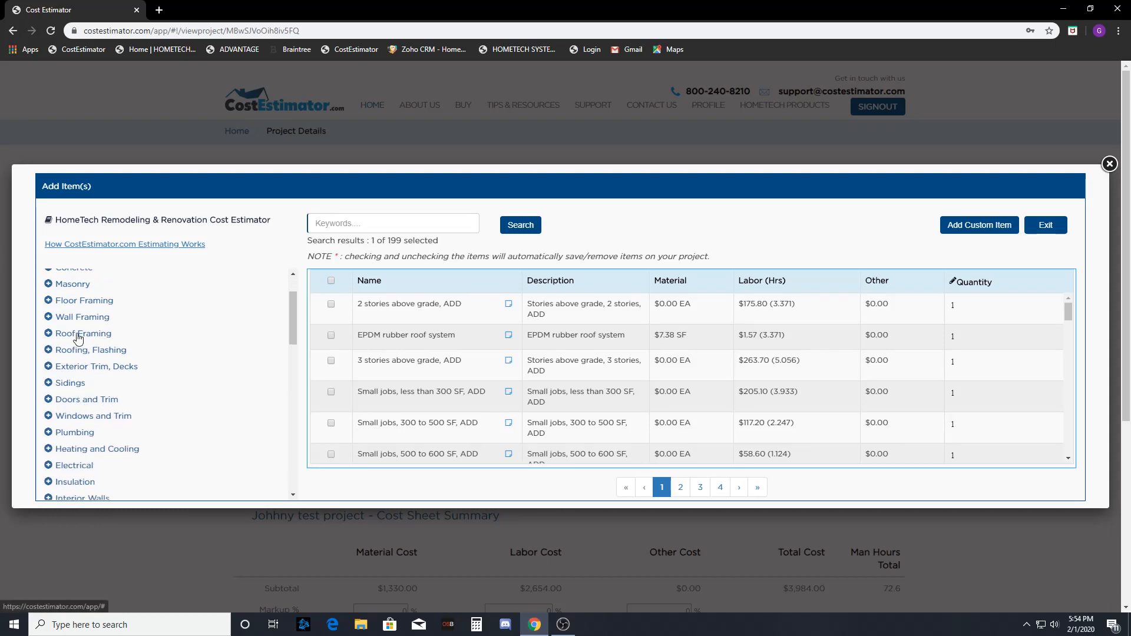
click(79, 384)
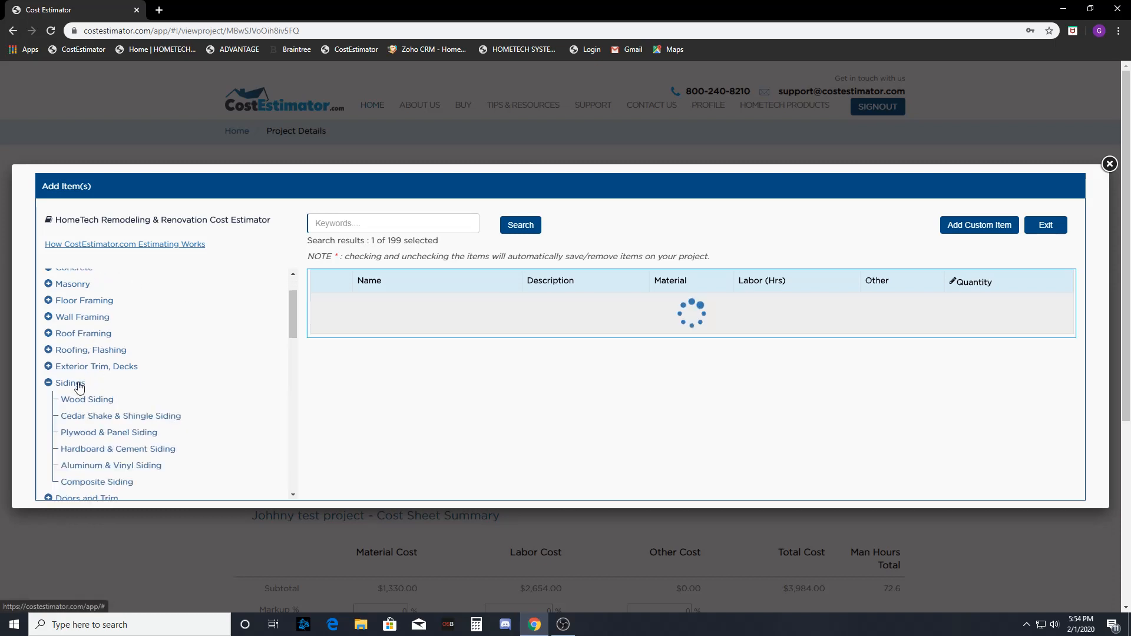
click(109, 416)
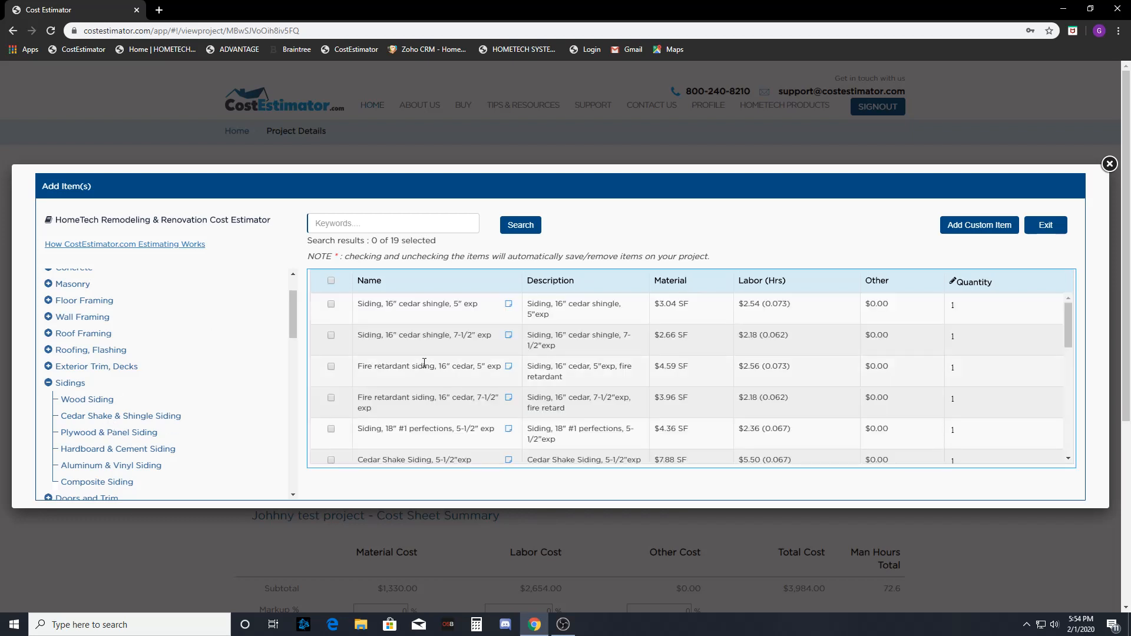
scroll(419, 364, down, 4)
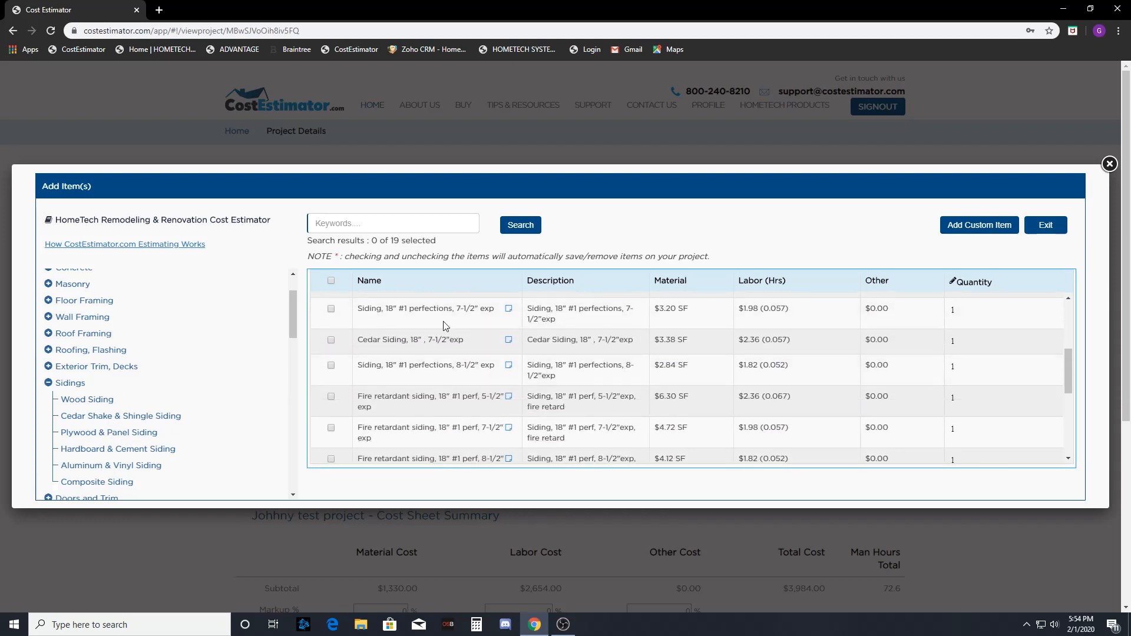
scroll(447, 352, up, 3)
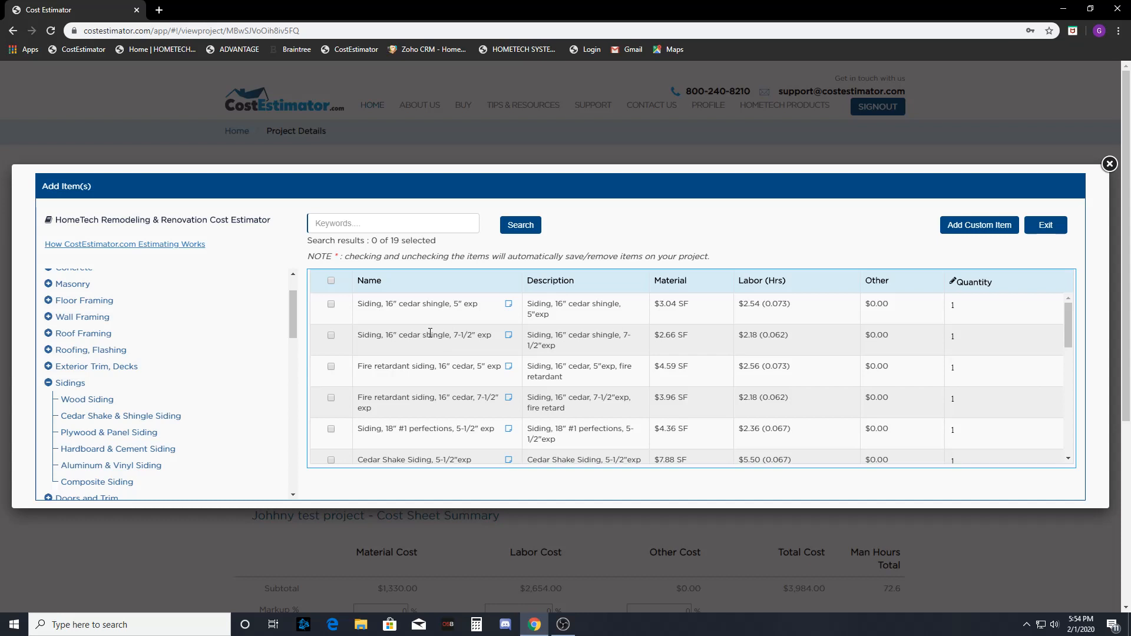
- From Plywood & Panel Siding, add 3/8" cedar T1-11 plywood siding with a quantity of 1000 SF
click(74, 384)
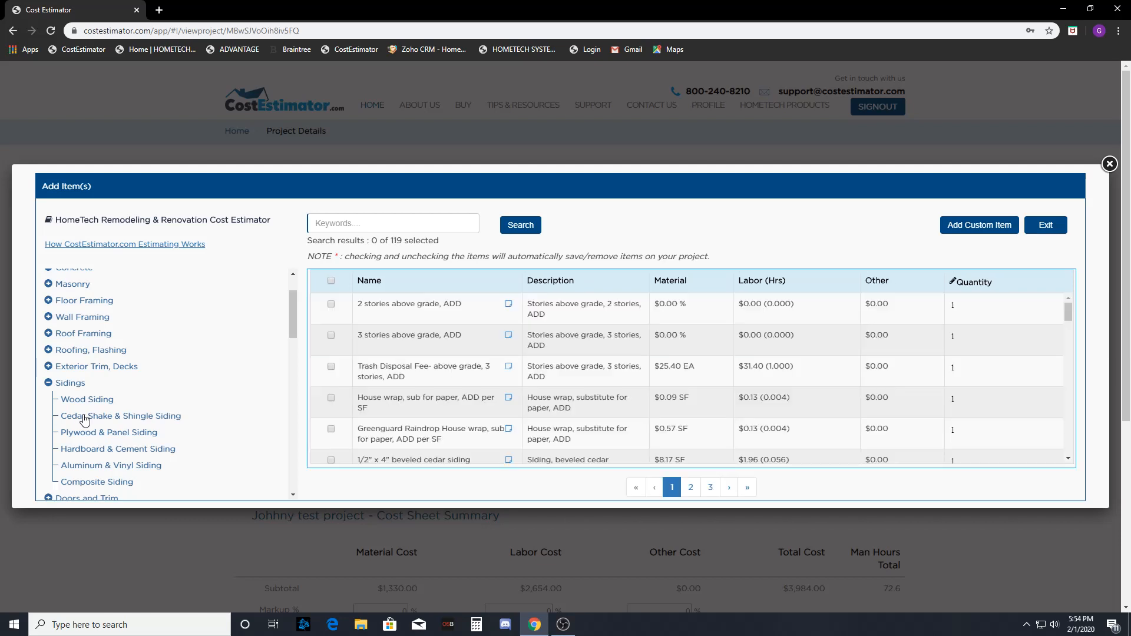
click(84, 418)
click(78, 433)
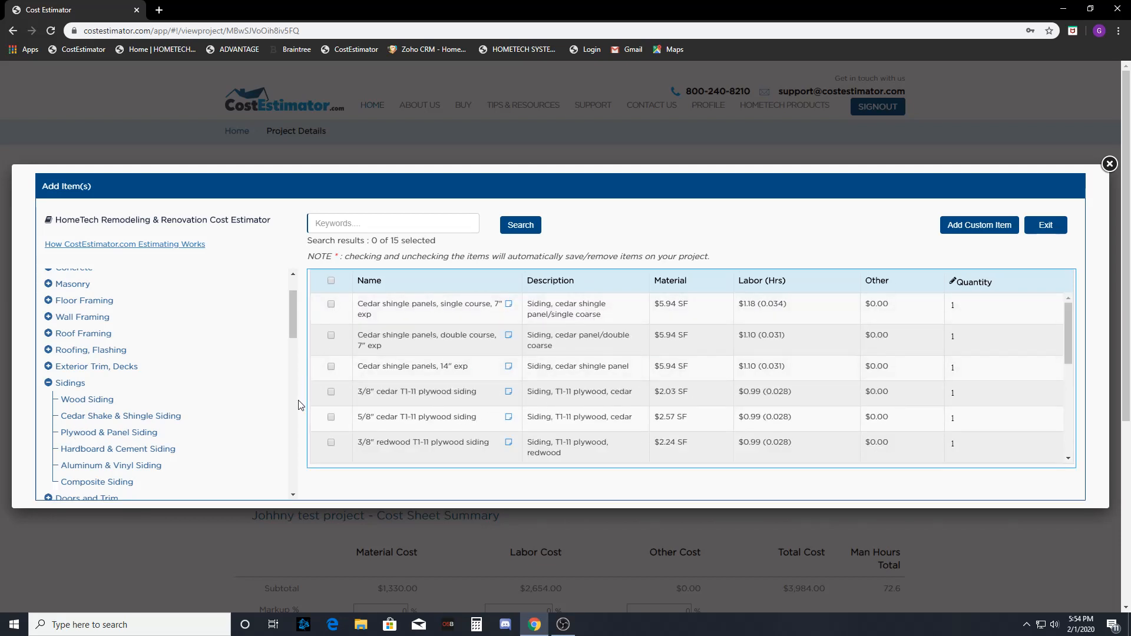
click(330, 391)
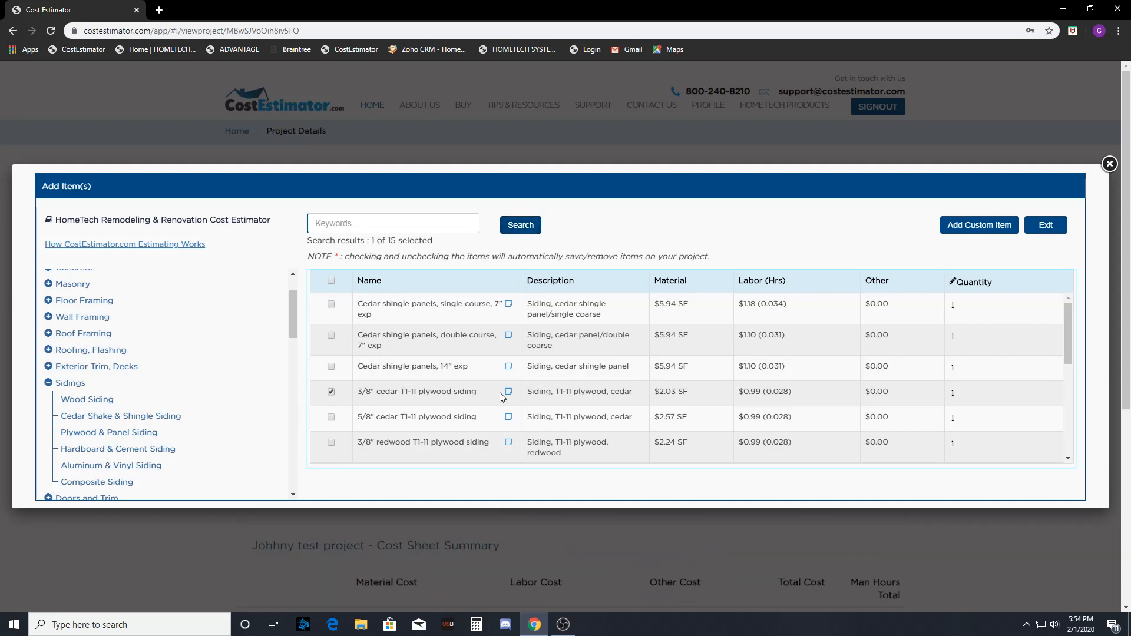
mouse_move(506, 396)
click(973, 394)
text(000)
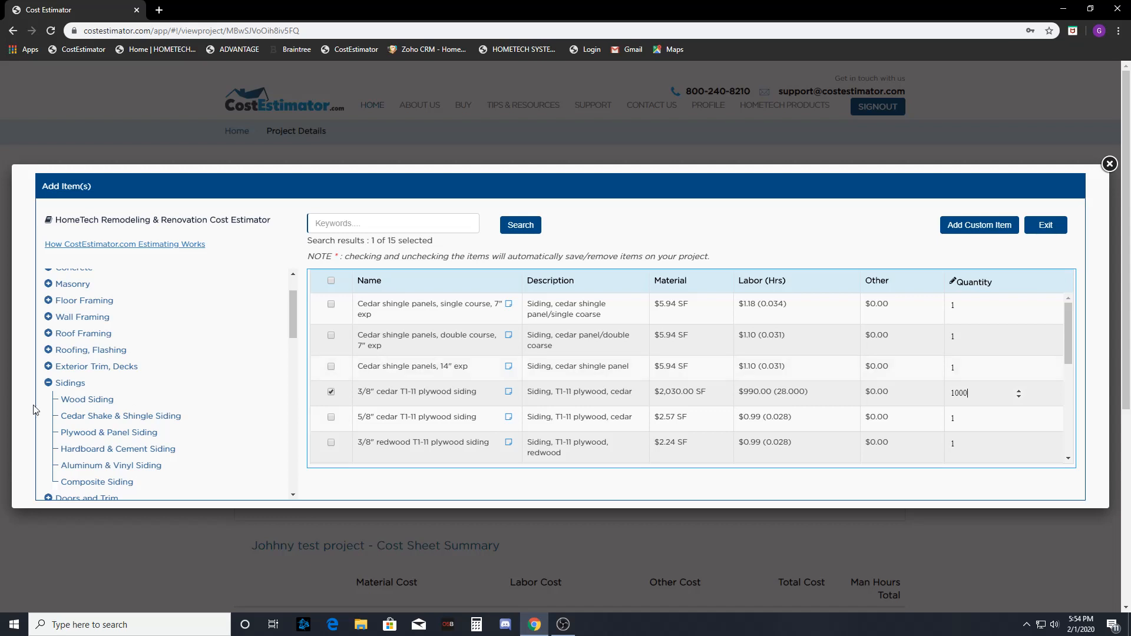
- From Floor Covering, Tile Floor, add Ceramic tile floor w/board, tile @ $2.00/SF with a quantity of 100 SF and leave the catalogue
click(68, 383)
scroll(133, 386, down, 3)
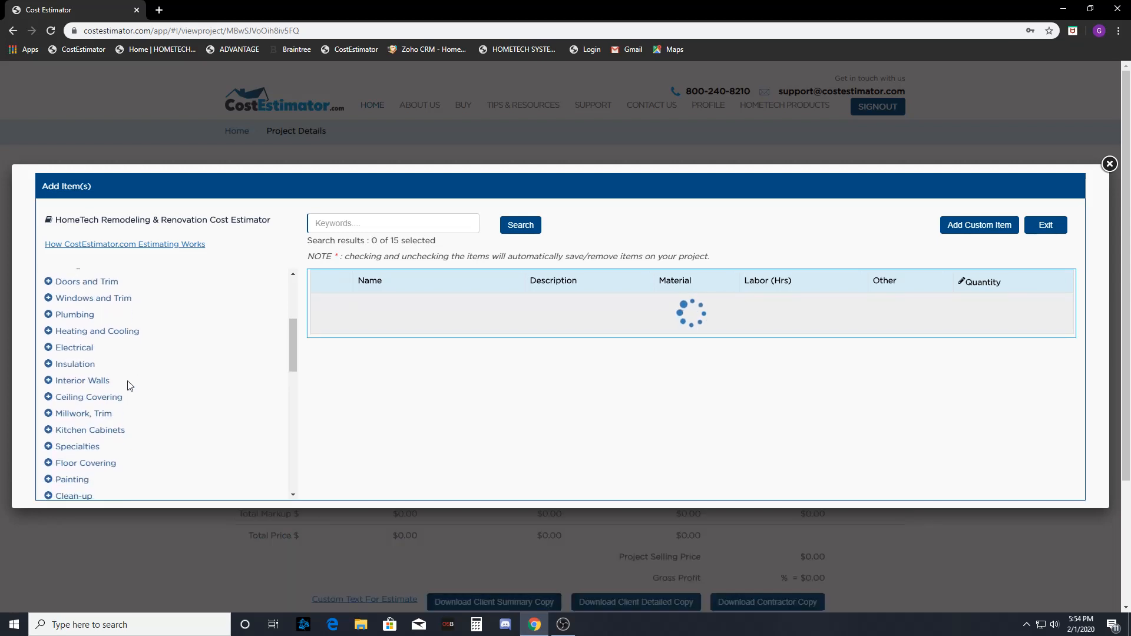
scroll(108, 383, up, 3)
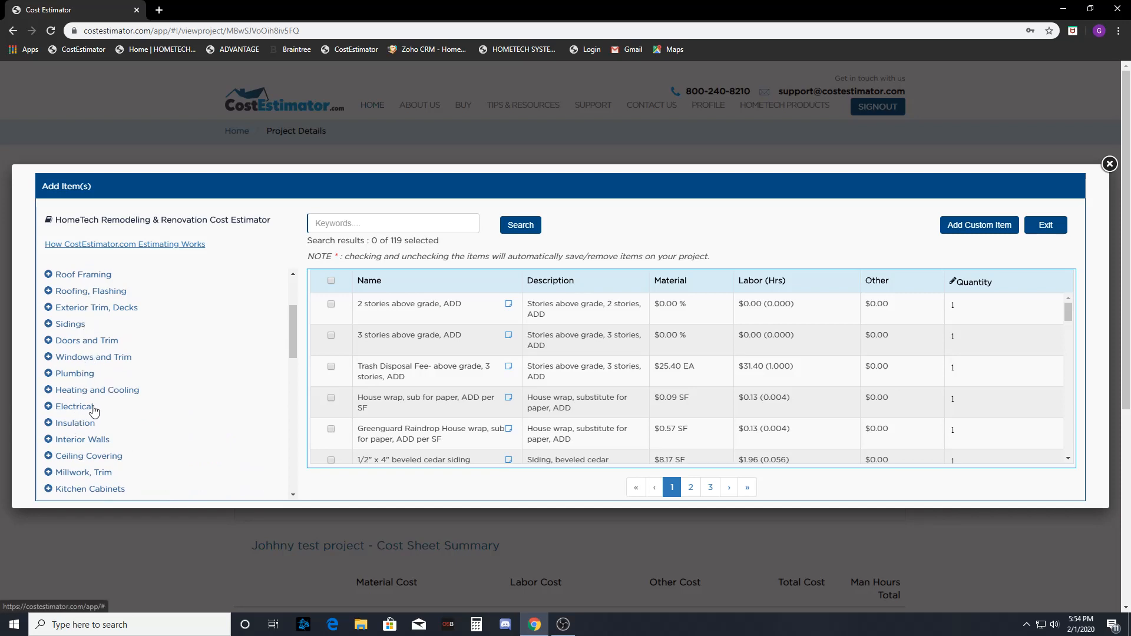
scroll(77, 427, down, 1)
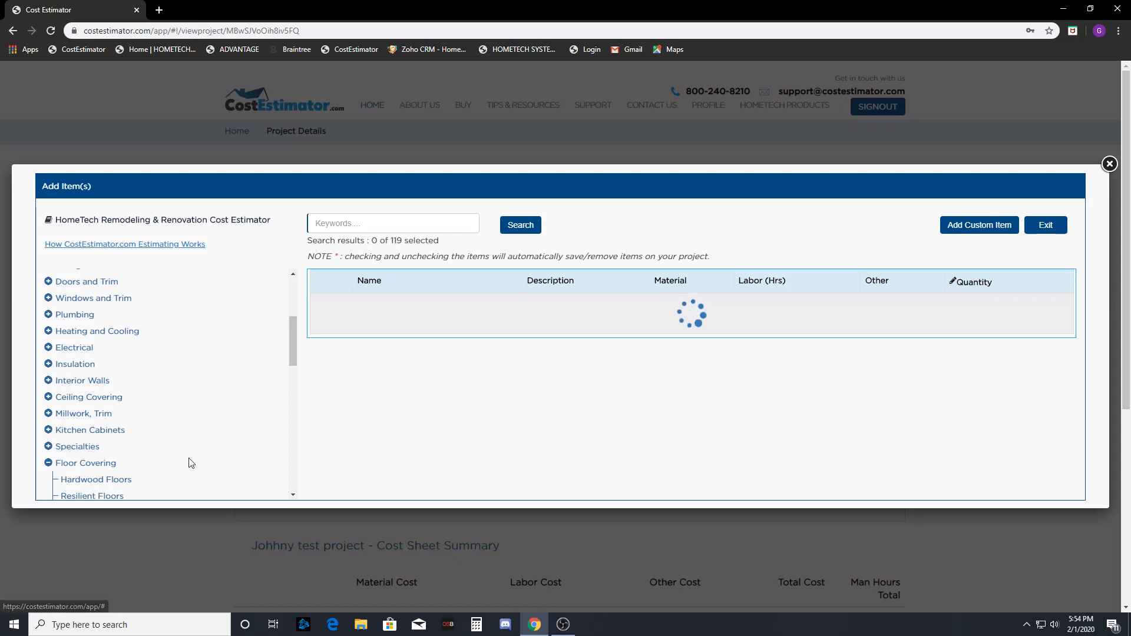
scroll(176, 424, down, 1)
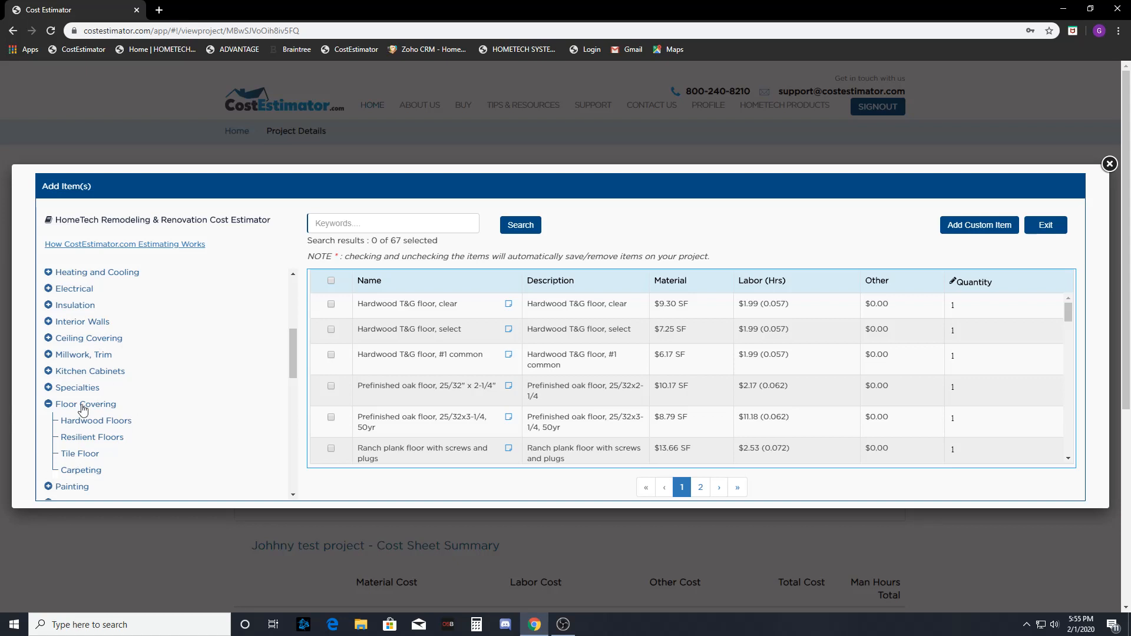
click(80, 453)
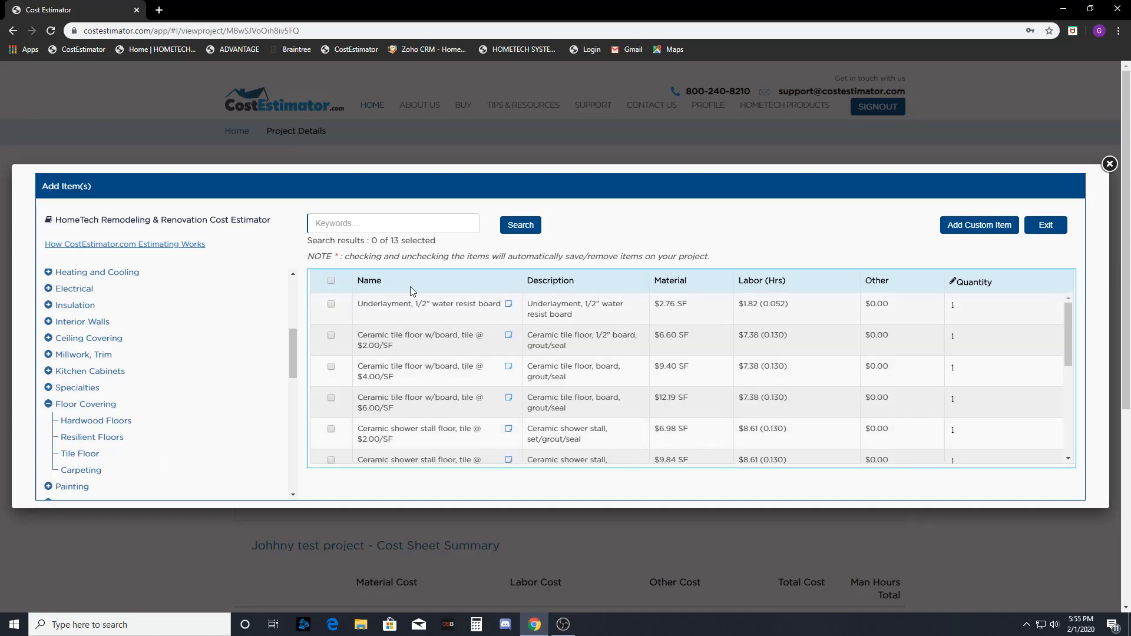
click(331, 335)
mouse_move(510, 340)
text(00)
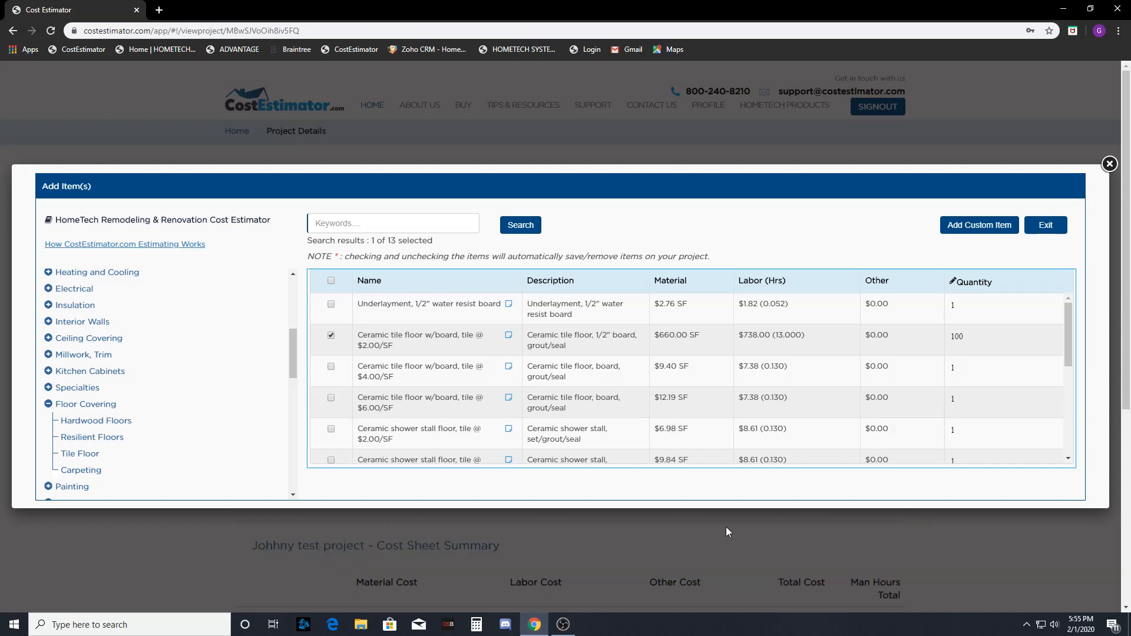
click(1050, 226)
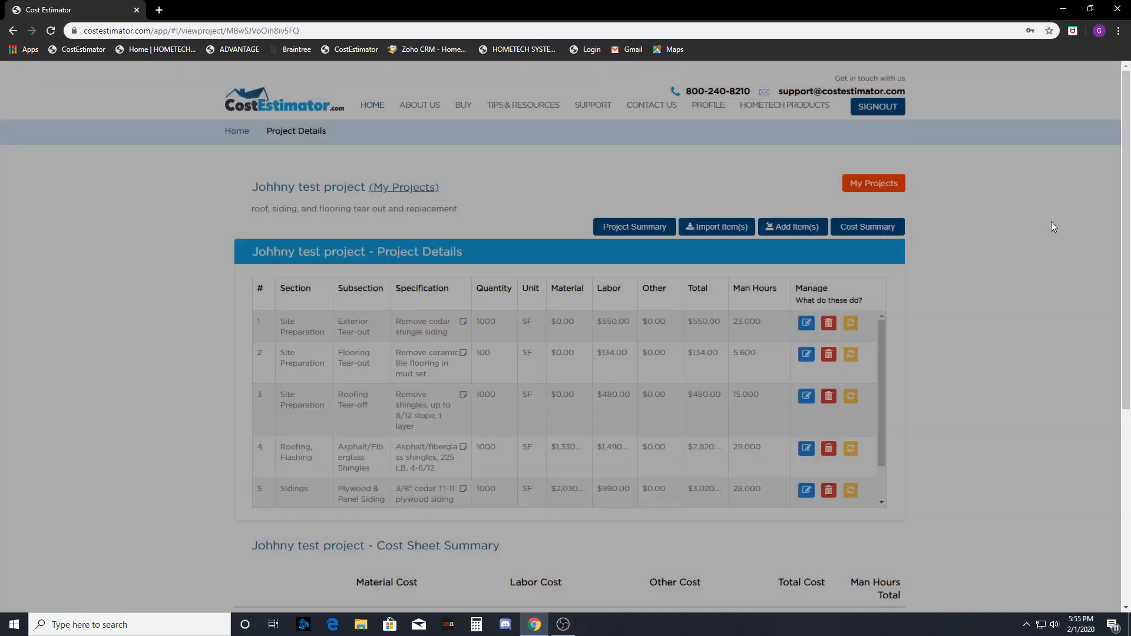
- Shorten the Tile Floor item's specification to "Ceramic tile" and set its material cost to $7.00
scroll(550, 354, down, 1)
scroll(616, 397, up, 1)
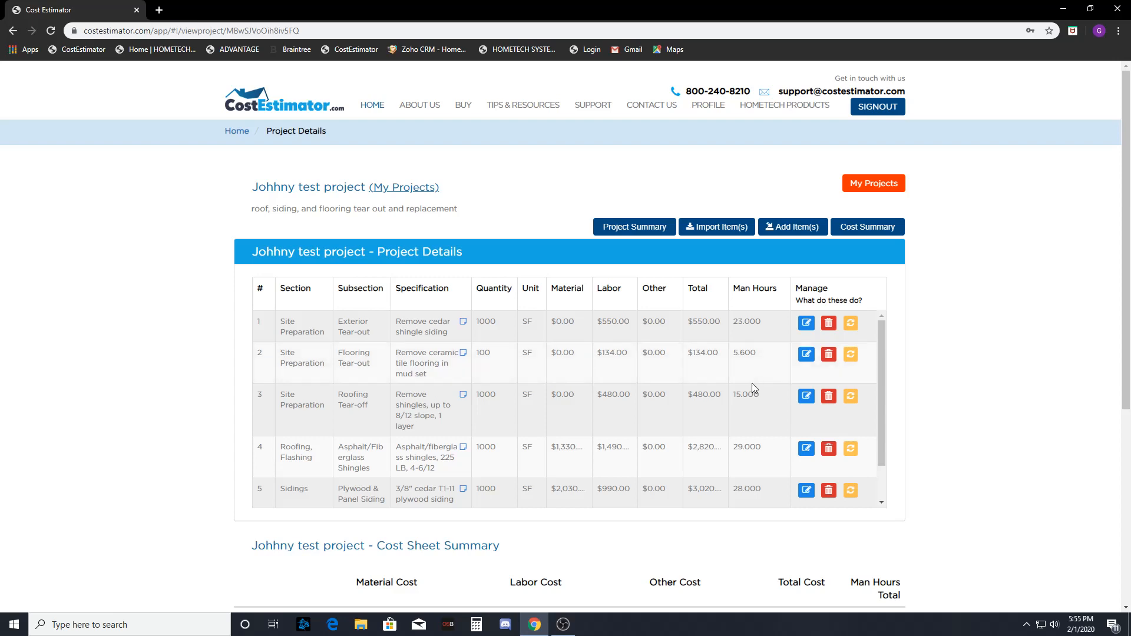
scroll(469, 321, down, 1)
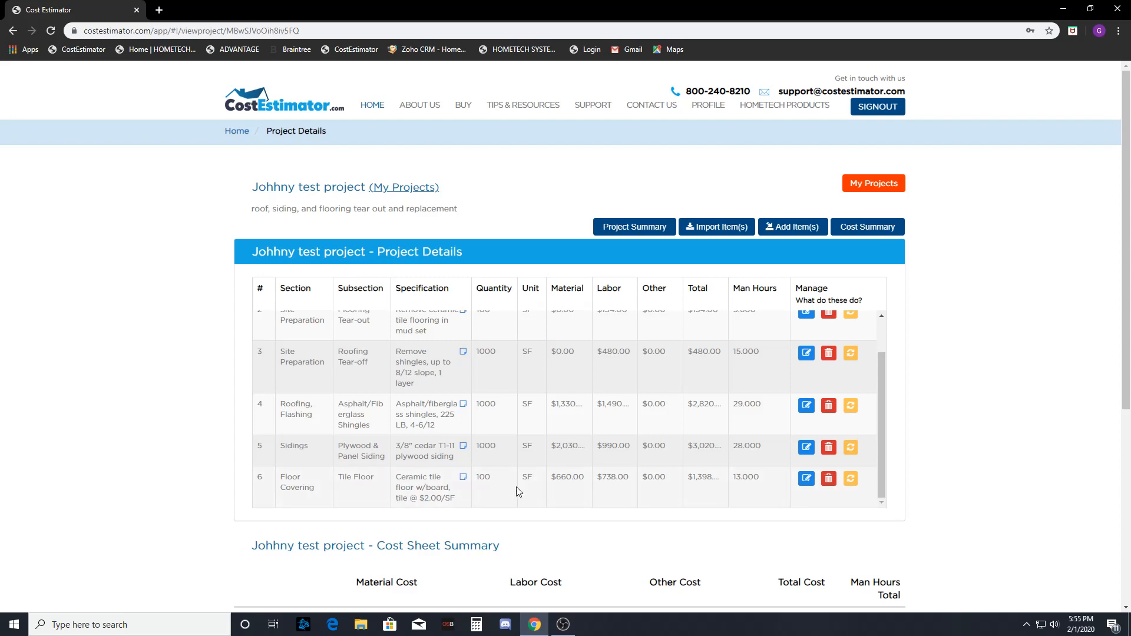
click(806, 479)
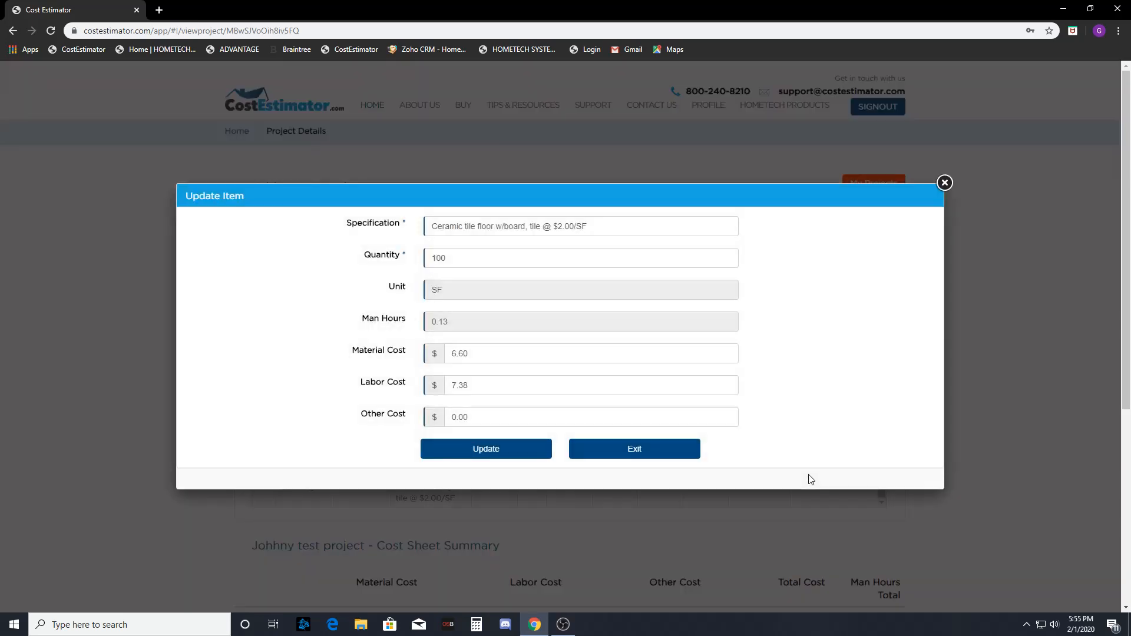
click(944, 182)
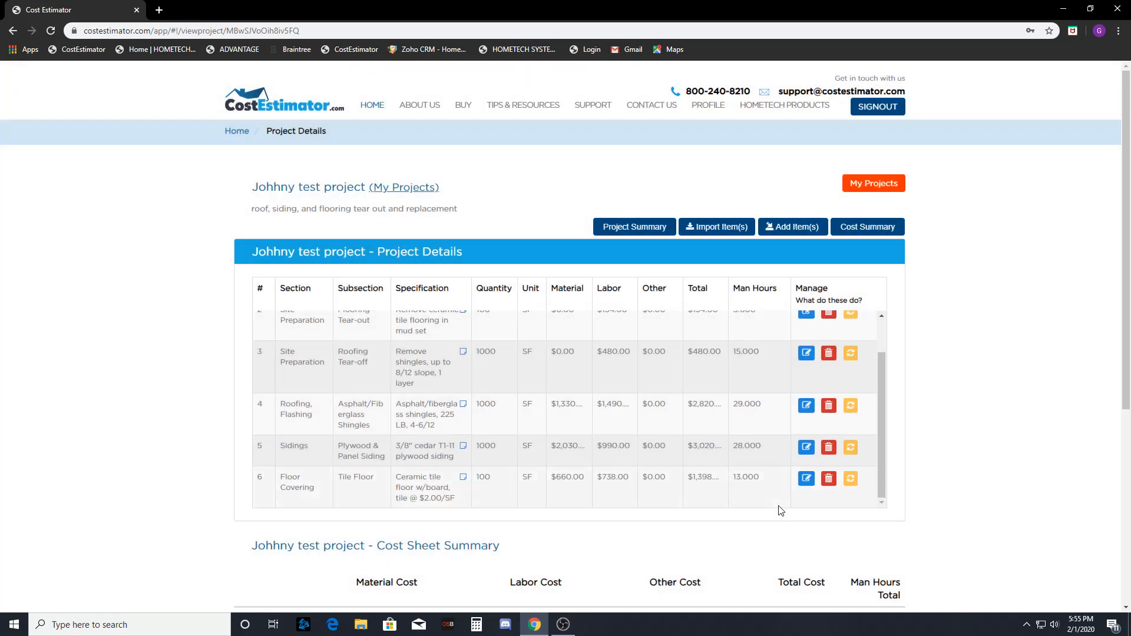
click(807, 480)
click(592, 226)
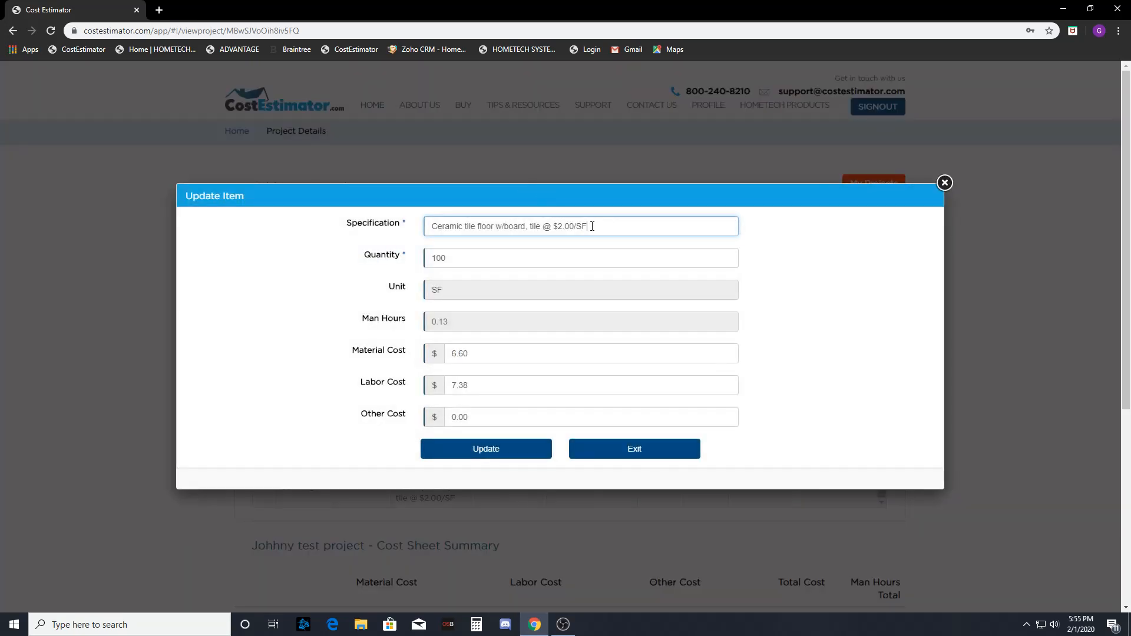
drag(591, 226, 479, 236)
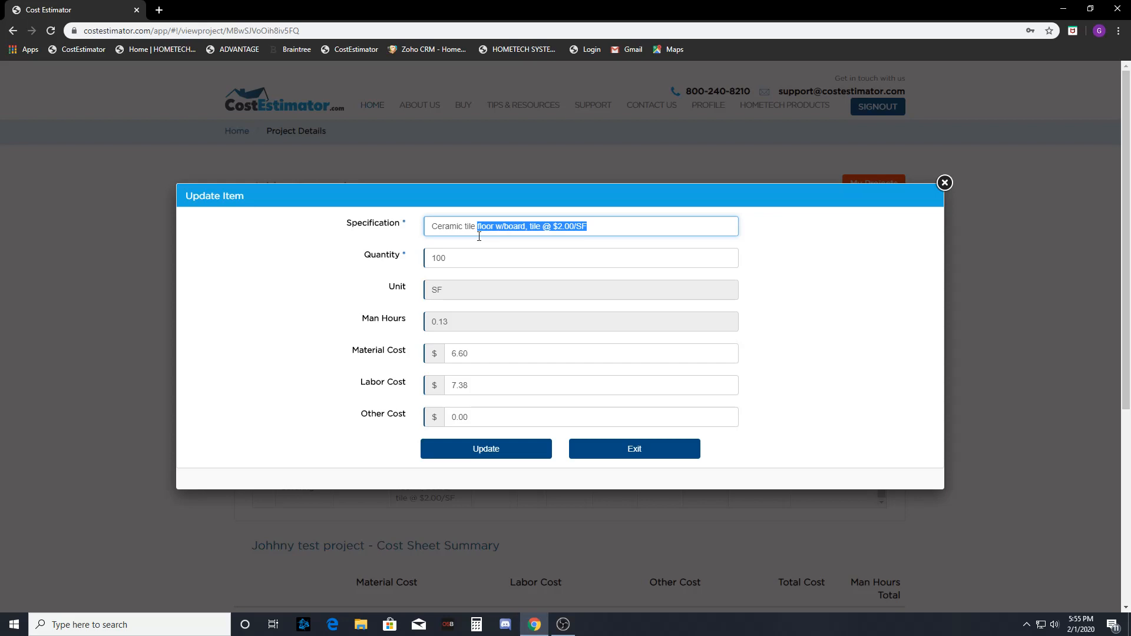
key(BackSpace)
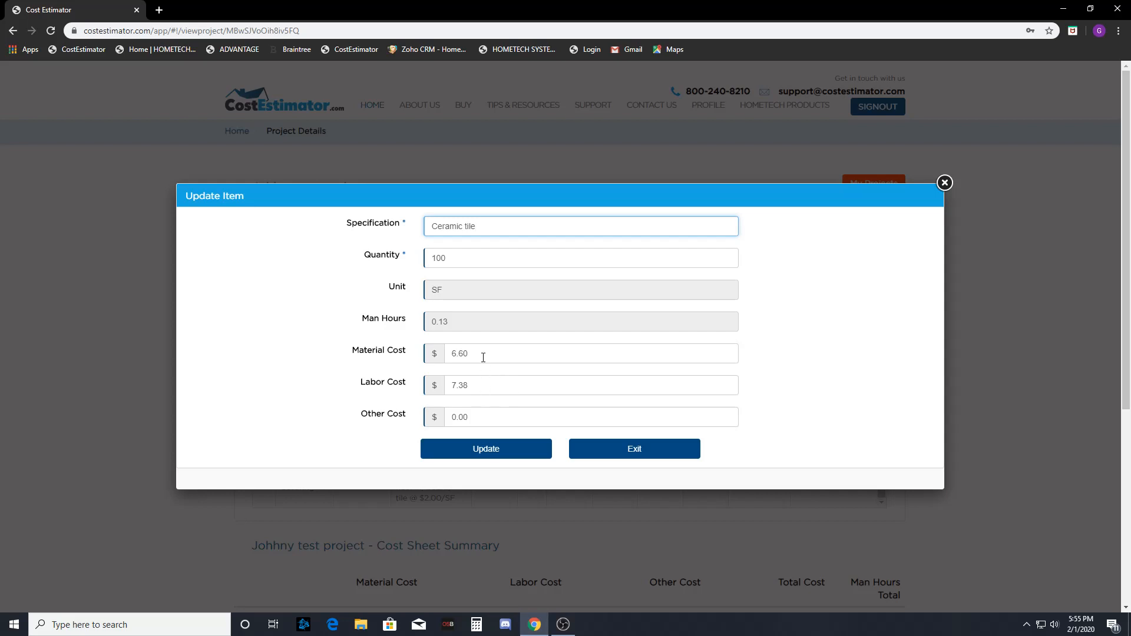
double_click(477, 354)
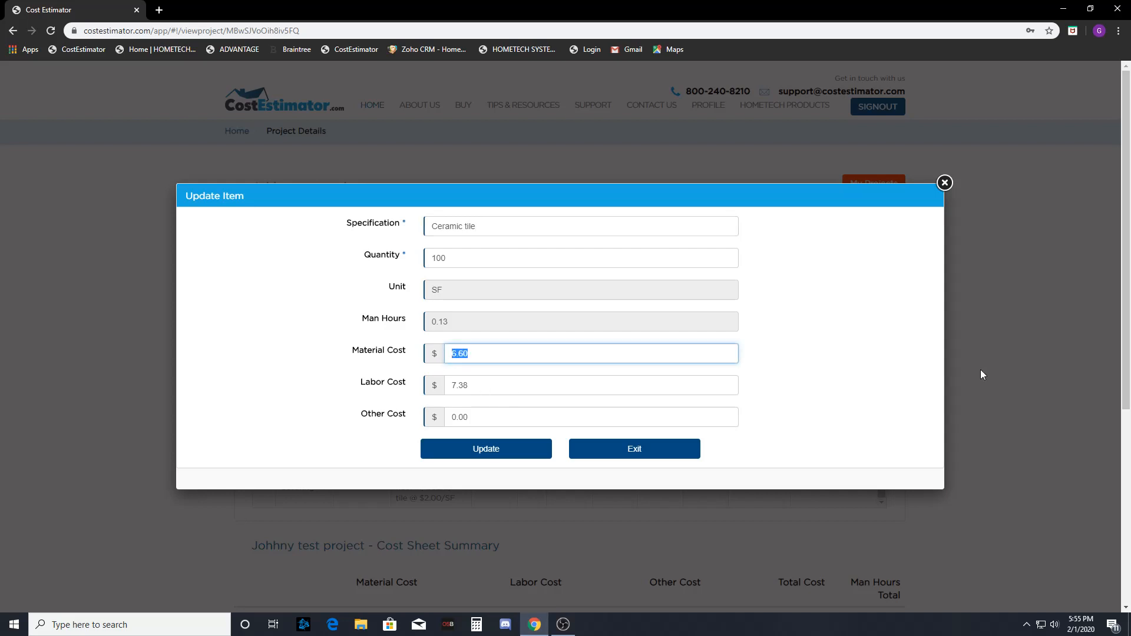
text(7.00)
click(486, 454)
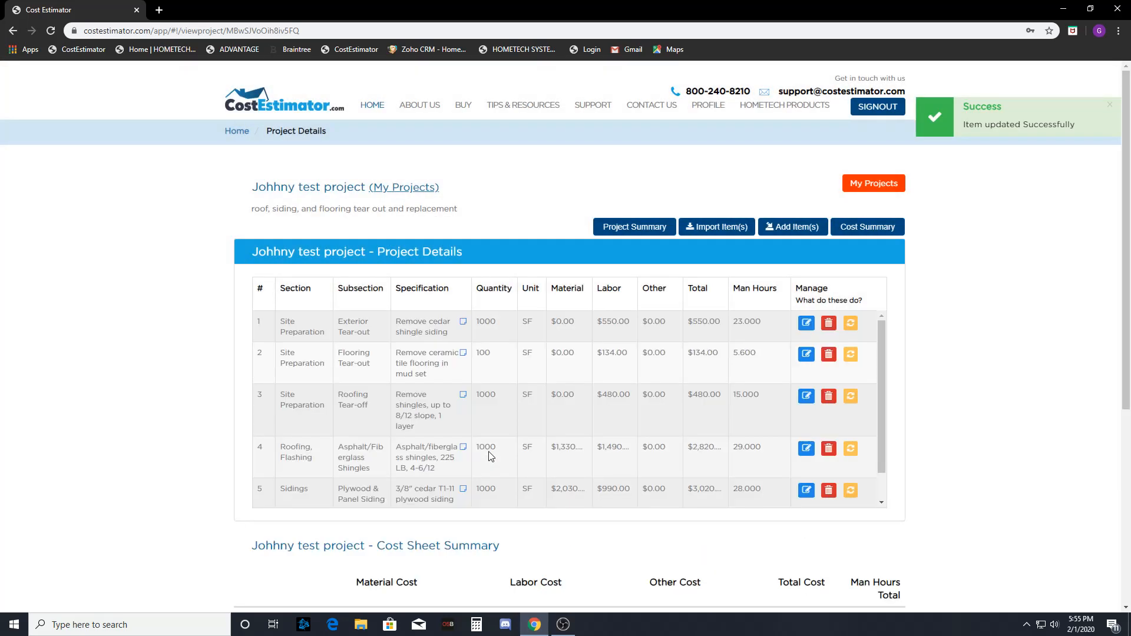
- Compare the Ceramic tile item's old and new values in its reset confirmation, then cancel the reset
scroll(651, 434, down, 1)
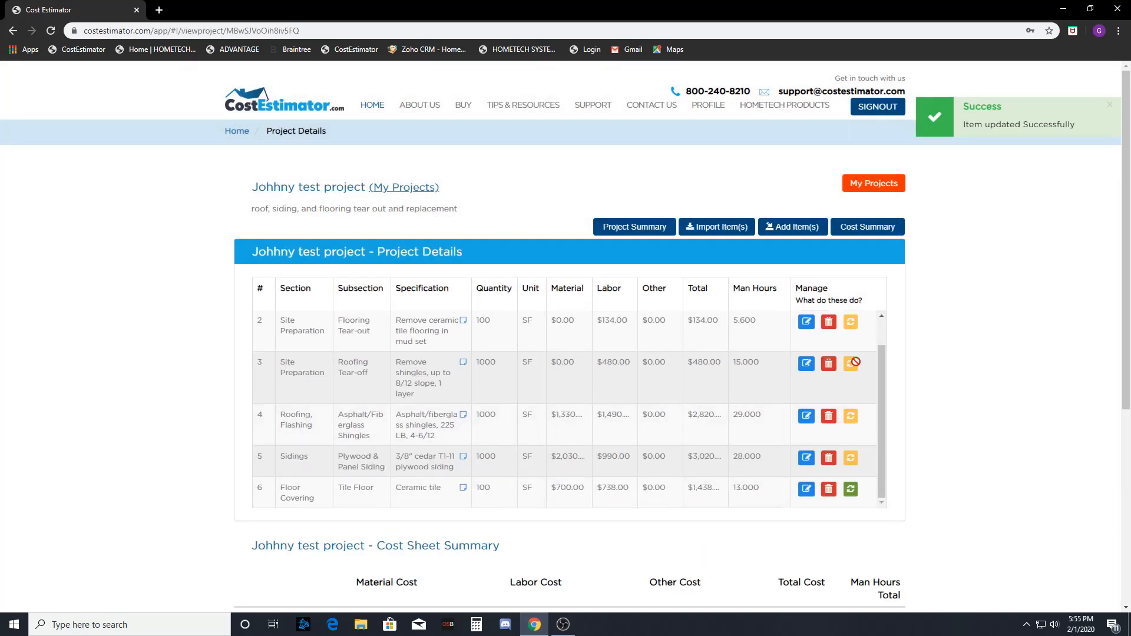
click(852, 492)
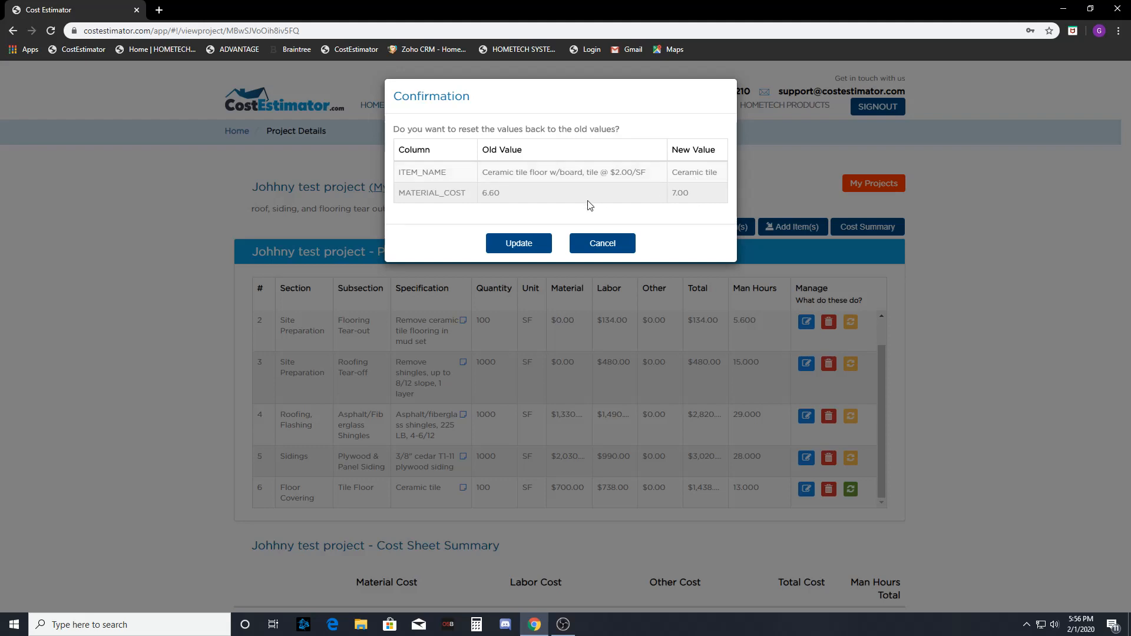
click(600, 243)
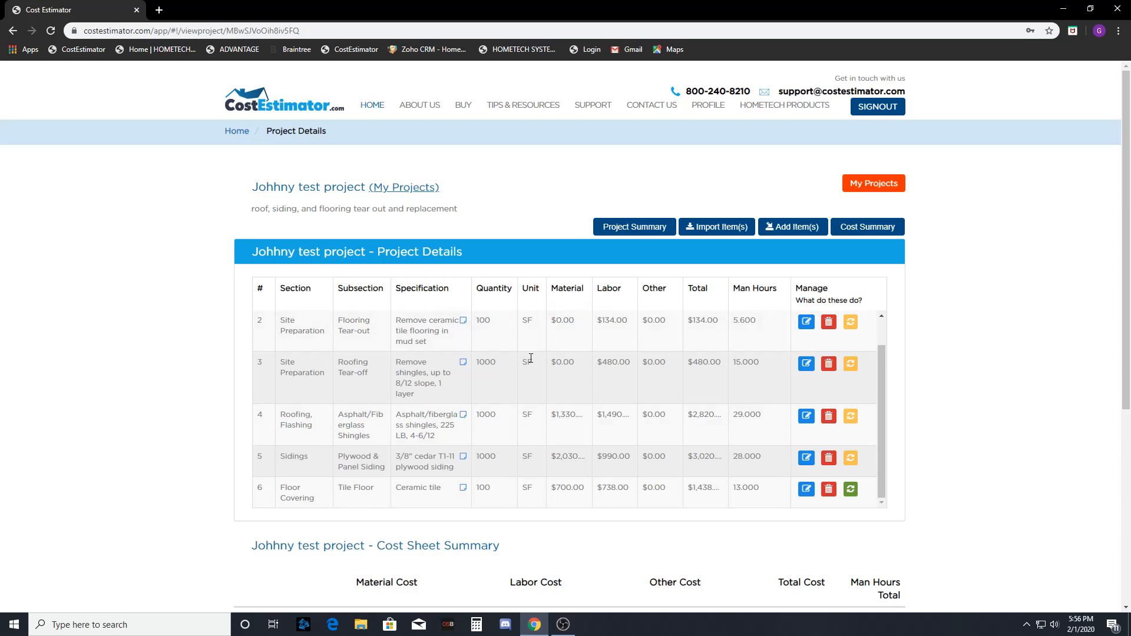
- Set the markup to 50% for the material, labor and other costs in the Cost Sheet Summary
scroll(530, 358, down, 3)
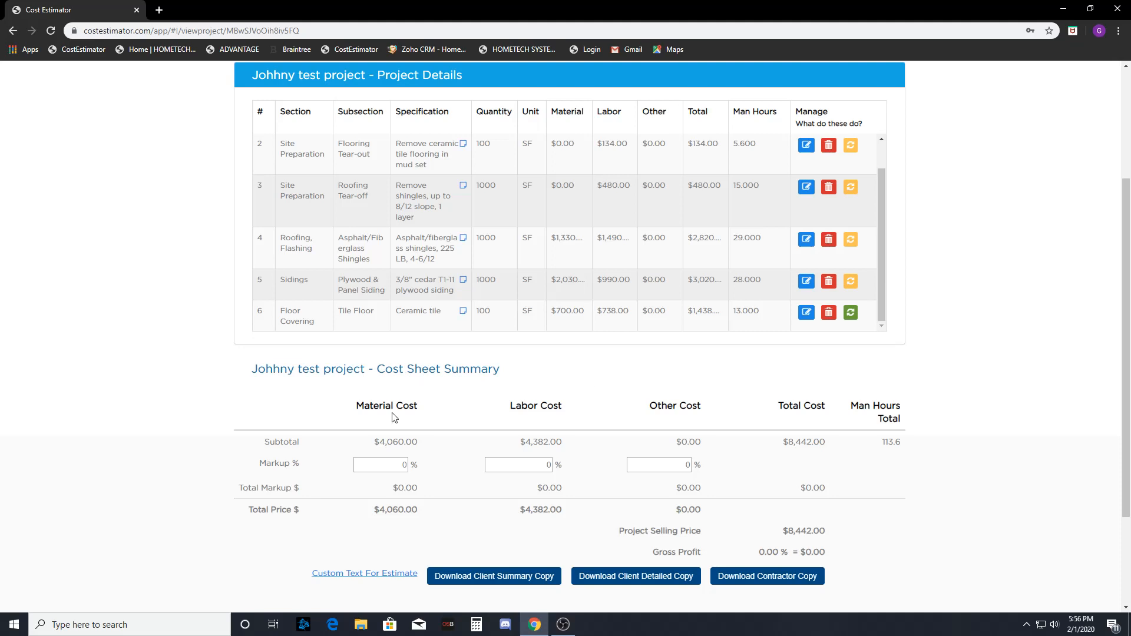
click(383, 463)
text(5)
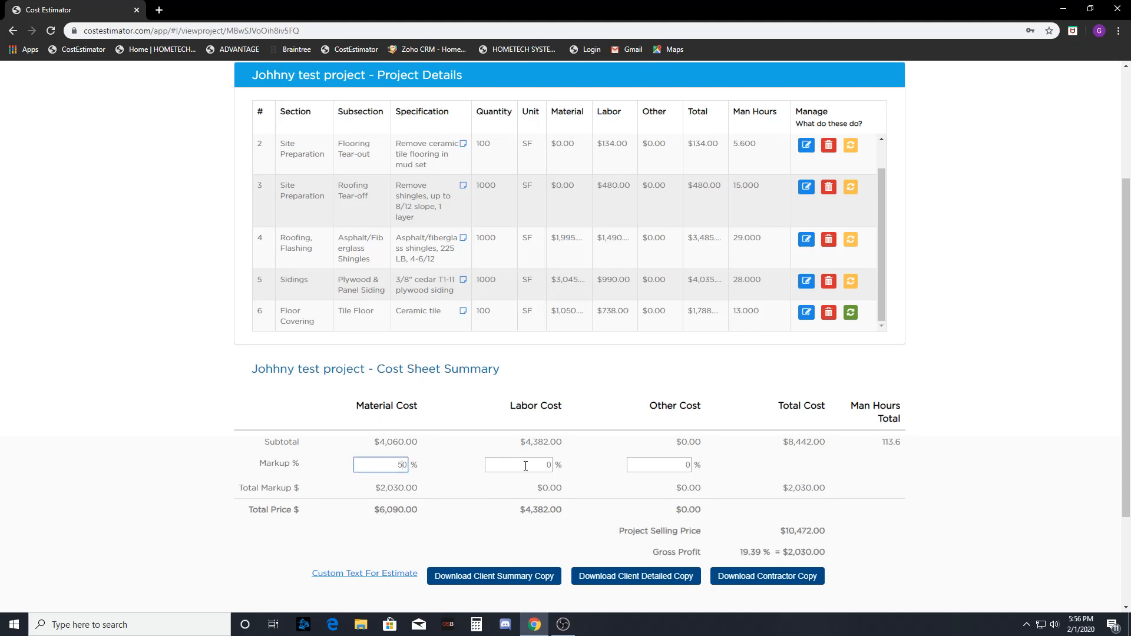
click(543, 469)
text(5)
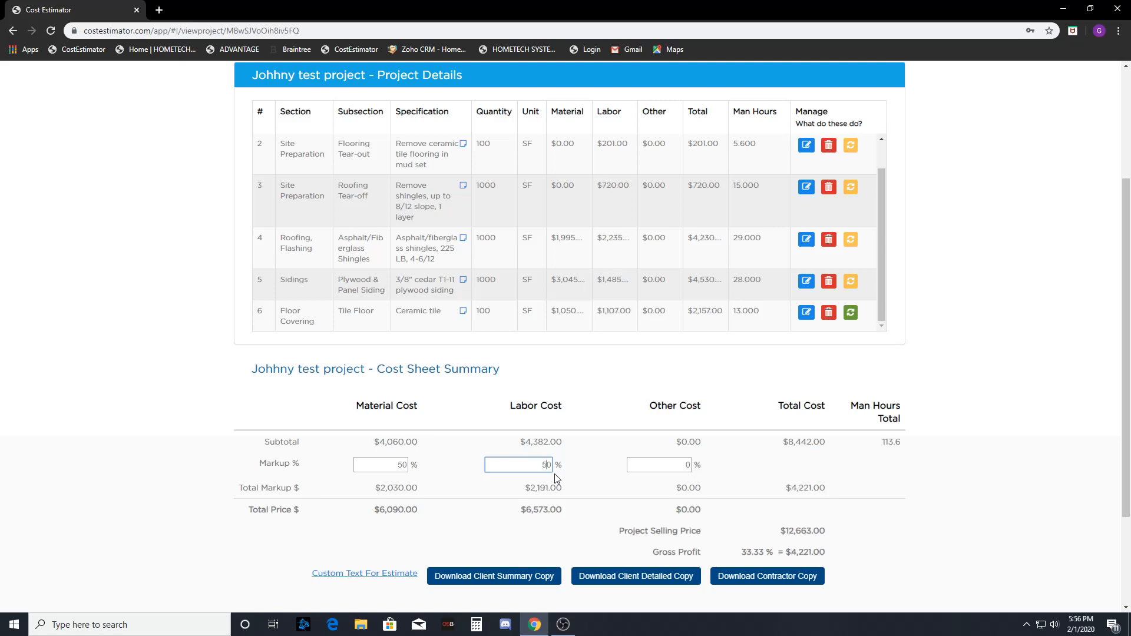
click(667, 464)
text(5)
click(874, 519)
drag(743, 557, 888, 548)
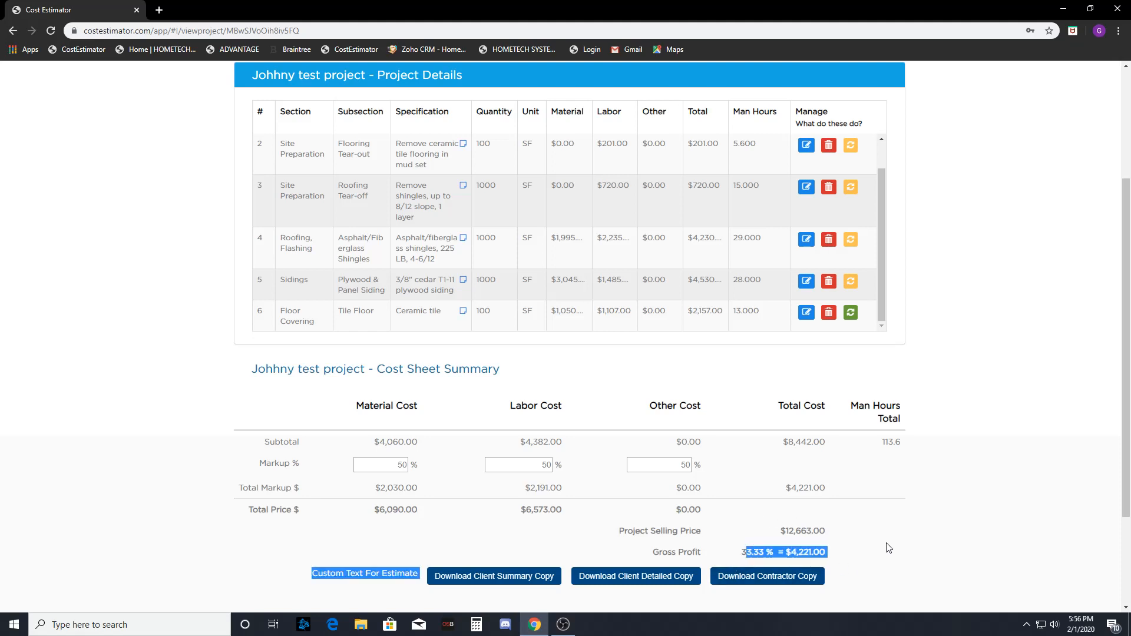
click(888, 547)
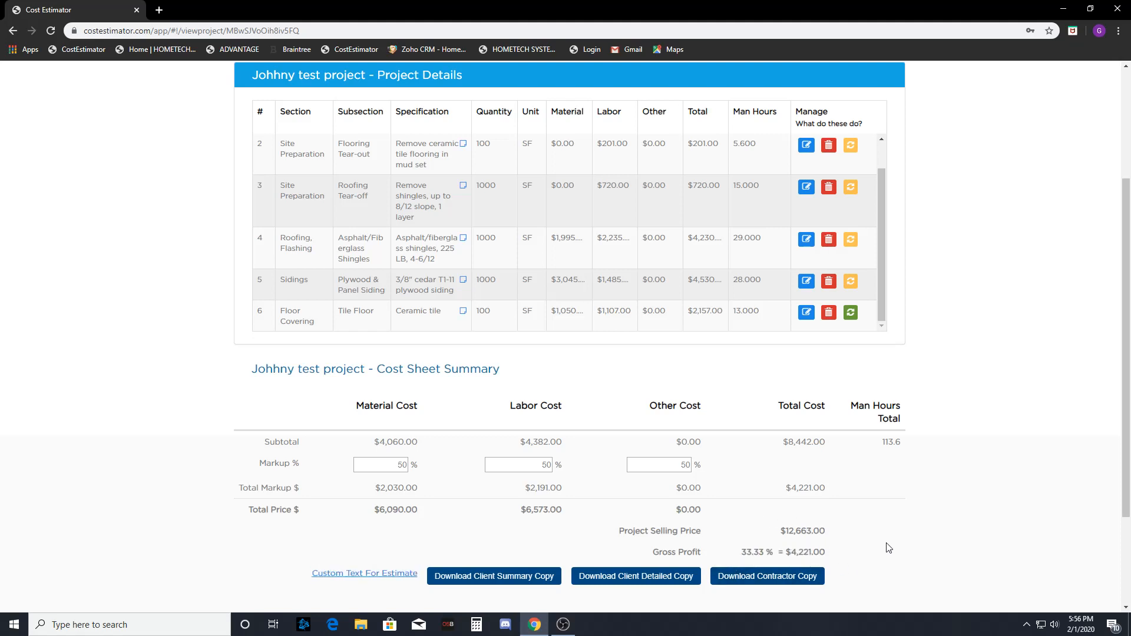
- Raise the material cost markup to 70% and the labor cost markup to 55%
double_click(401, 464)
text(70)
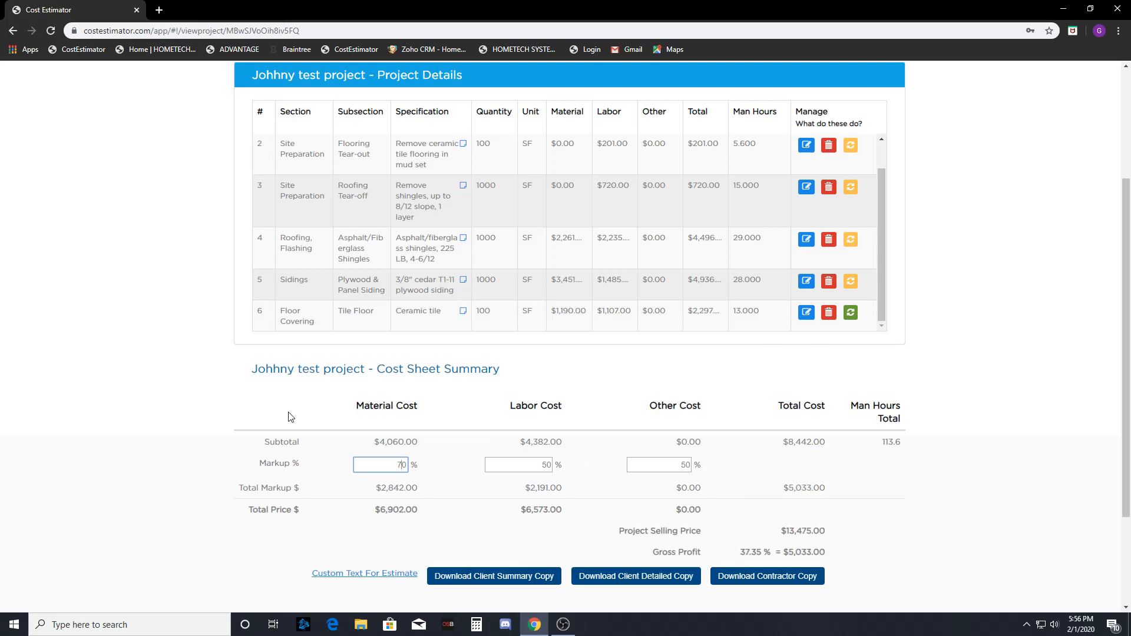
double_click(534, 462)
text(55)
click(583, 457)
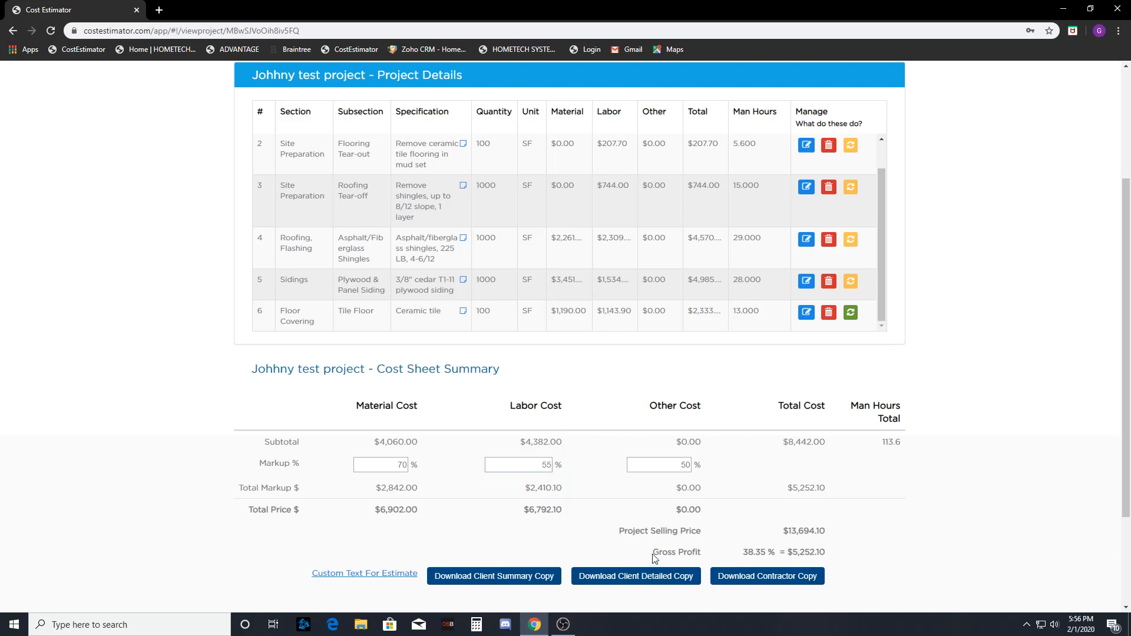
drag(652, 557, 837, 552)
click(854, 551)
double_click(445, 422)
click(463, 427)
click(387, 469)
click(460, 458)
- Add the custom estimate text "Prices subject to change X" followed by a blank signature line, and save the project note
scroll(848, 451, down, 2)
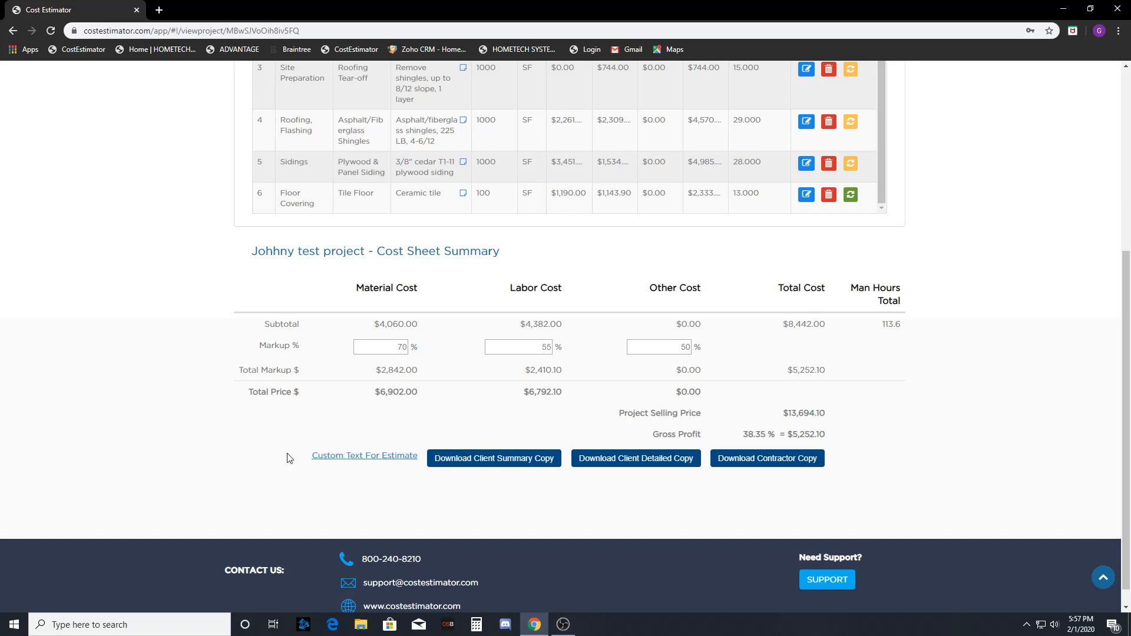
click(363, 461)
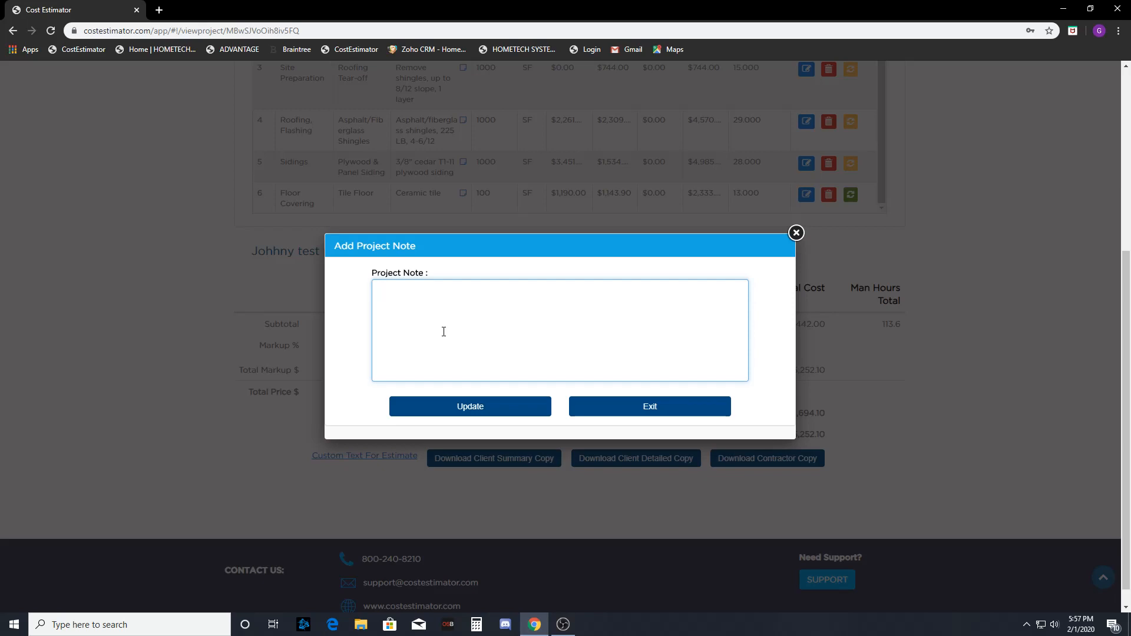
text(Prices subje)
key(BackSpace)
key(BackSpace)
text(ject to change )
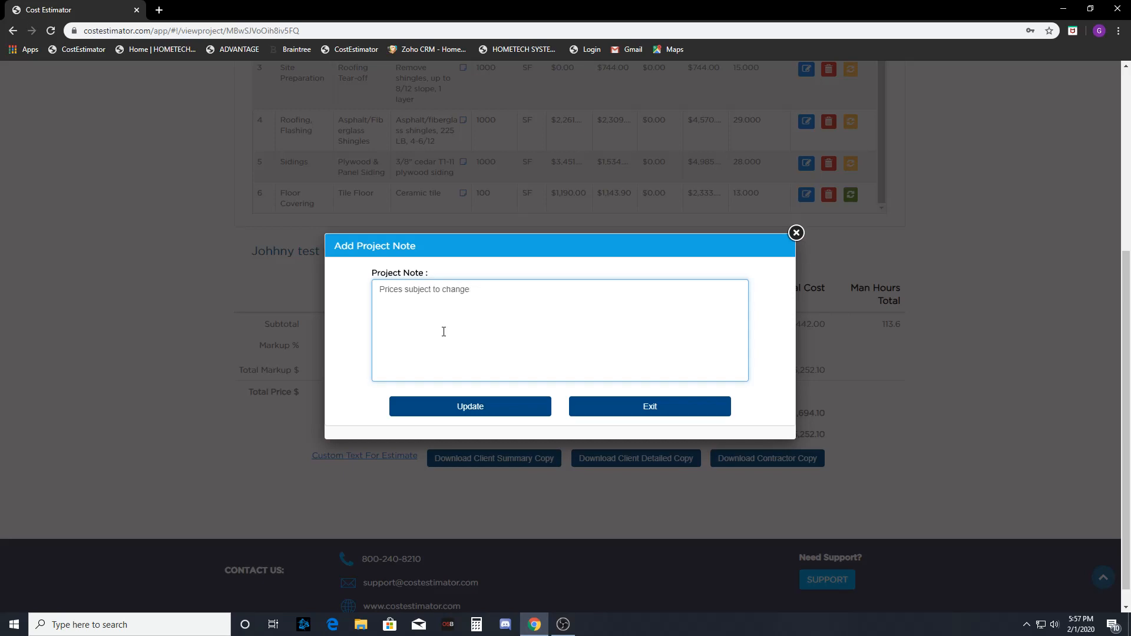
text(X____________________________)
click(462, 407)
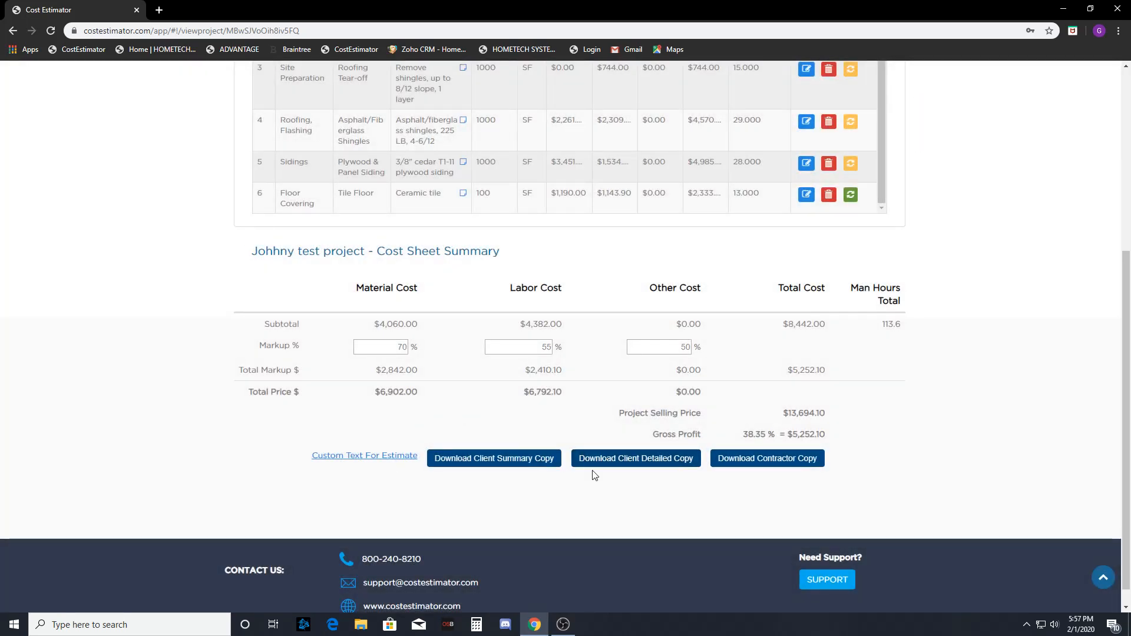
- Download the client summary copy and review the item totals and cost summary in the PDF
click(514, 463)
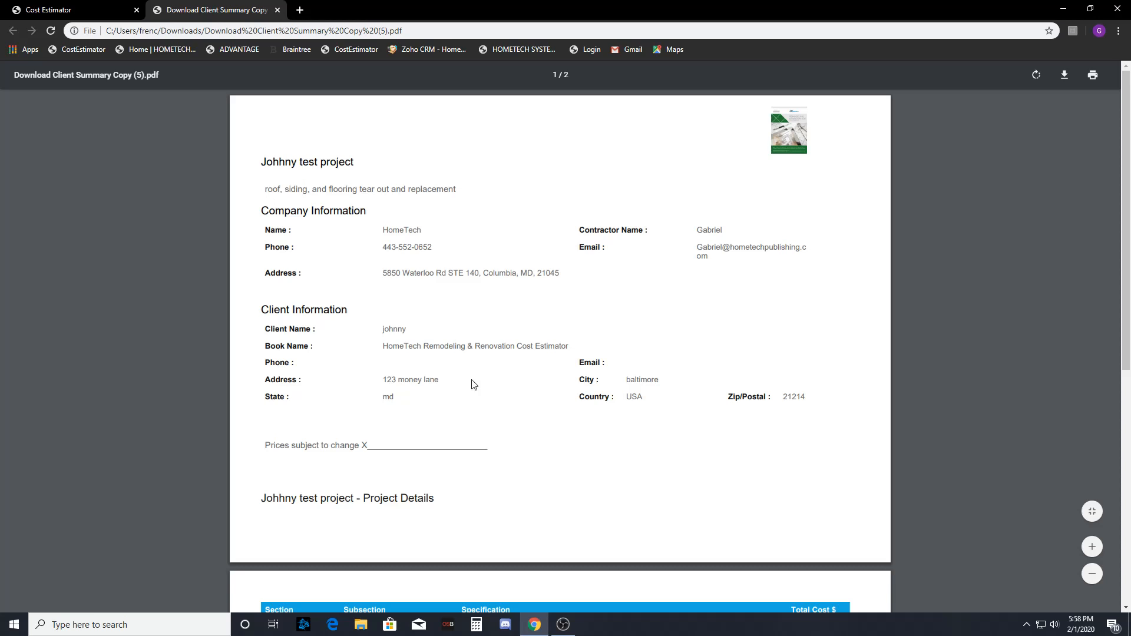
scroll(473, 384, down, 3)
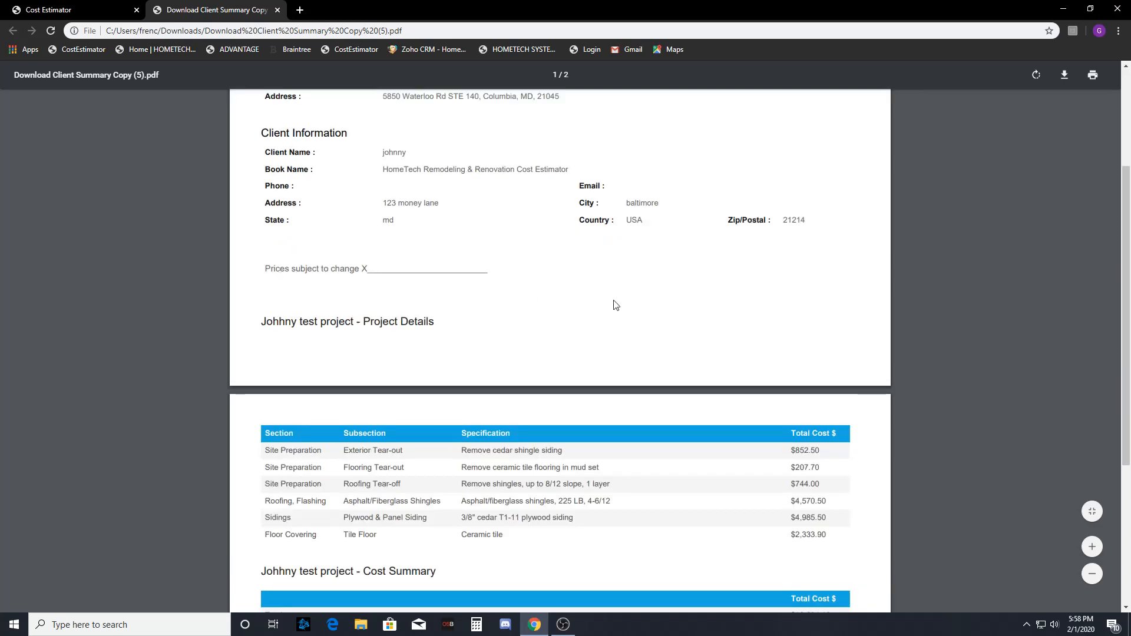
scroll(615, 304, down, 3)
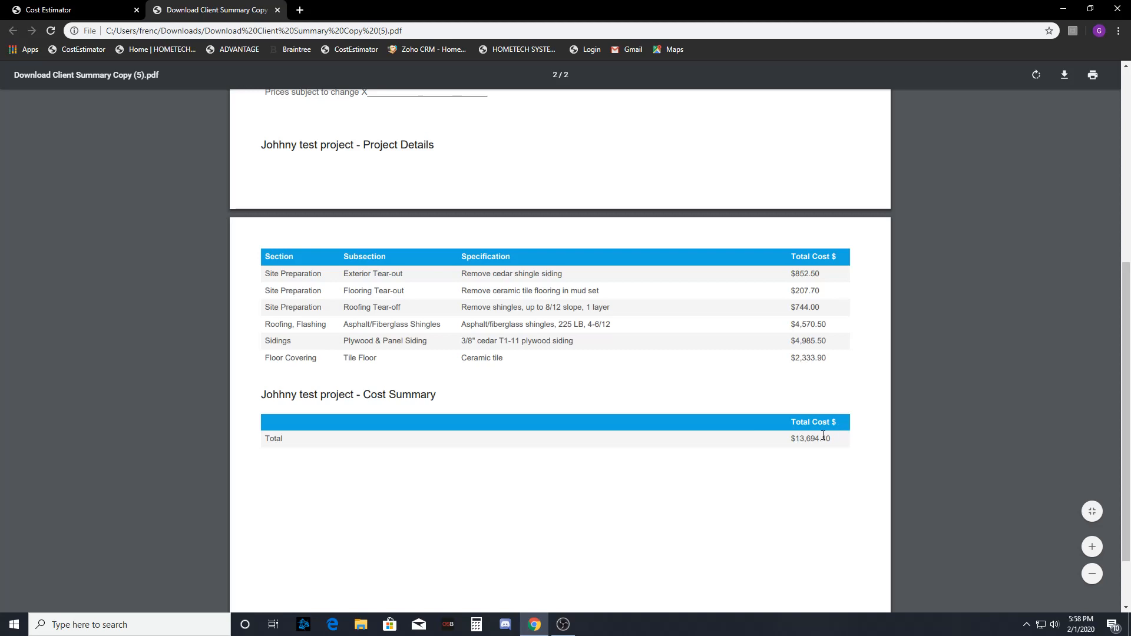
- Download the client detailed copy and review its itemized quantities, material and labor costs, and cost summary in the PDF
click(77, 10)
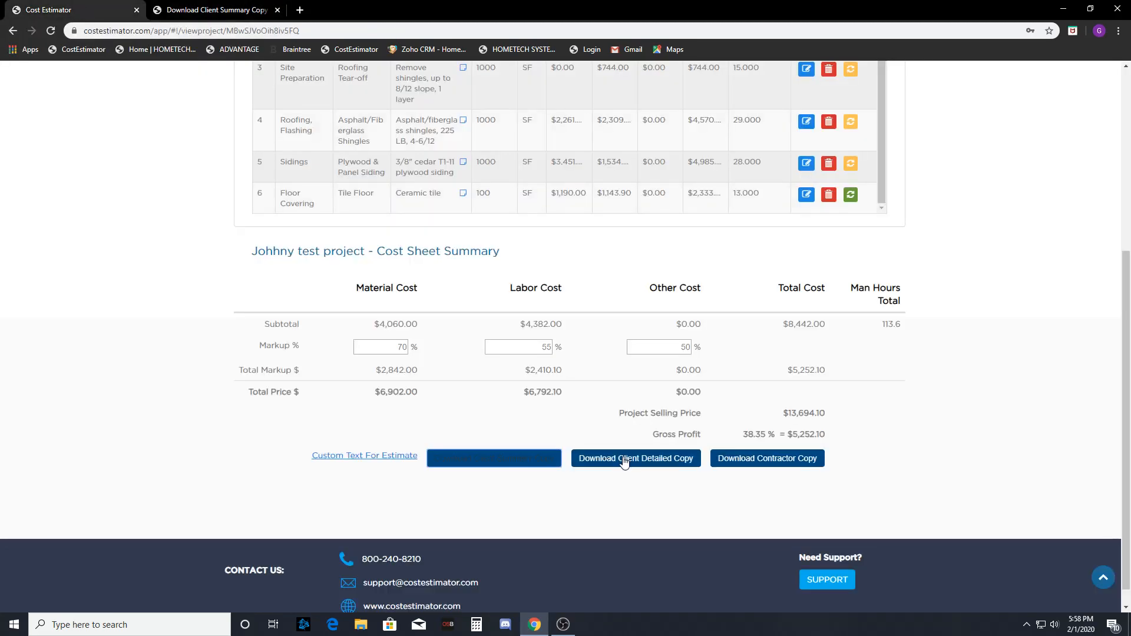
click(624, 460)
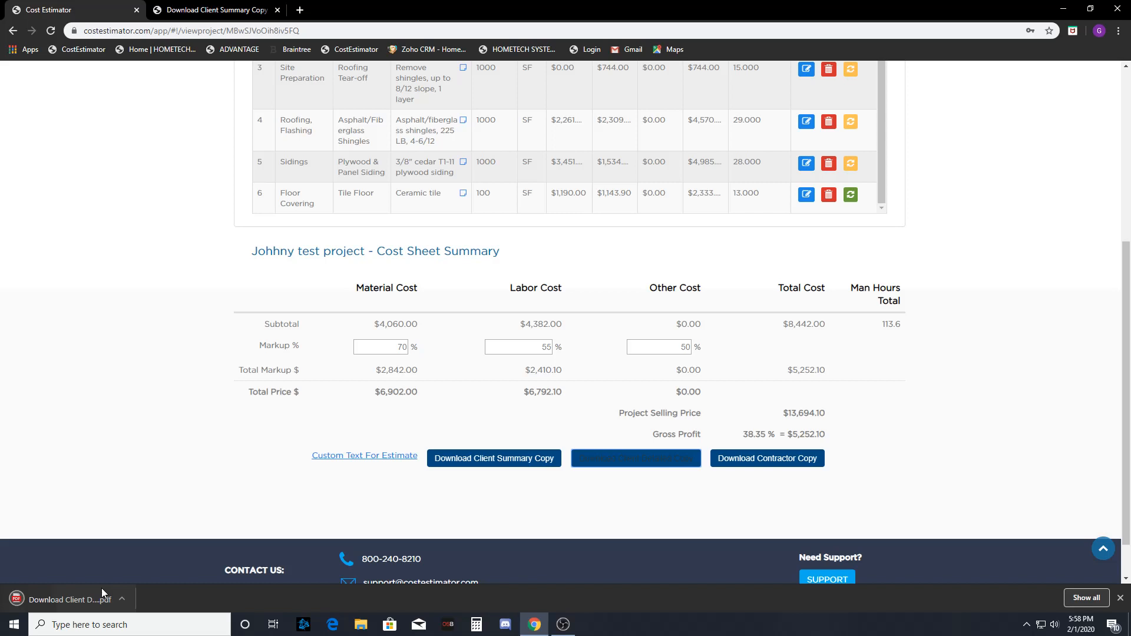
click(101, 591)
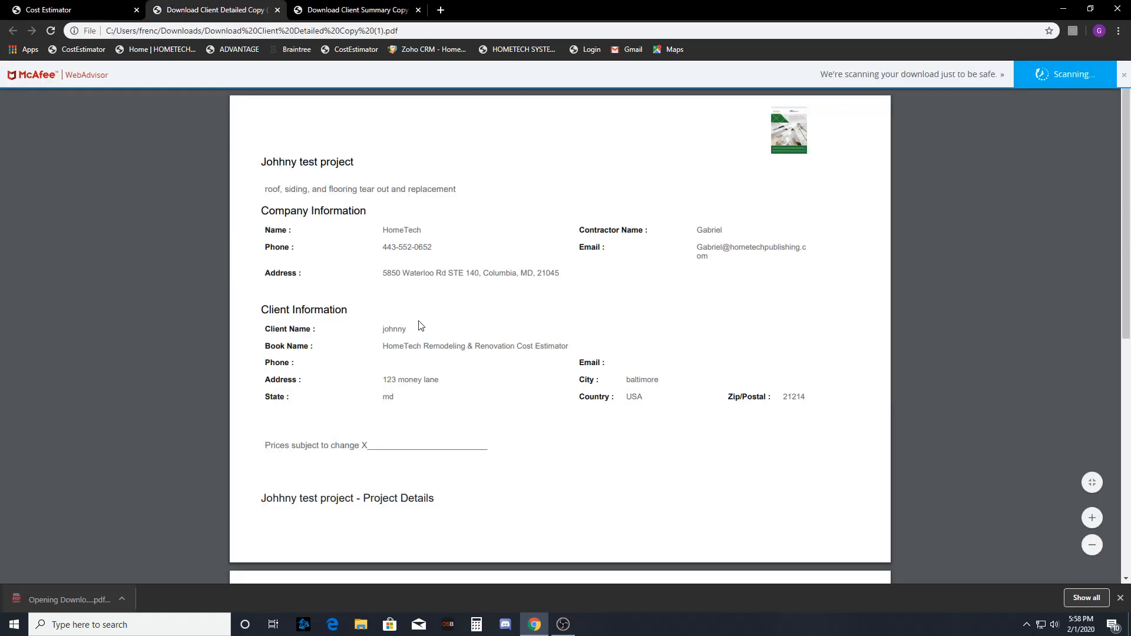
scroll(420, 326, down, 2)
scroll(442, 191, down, 3)
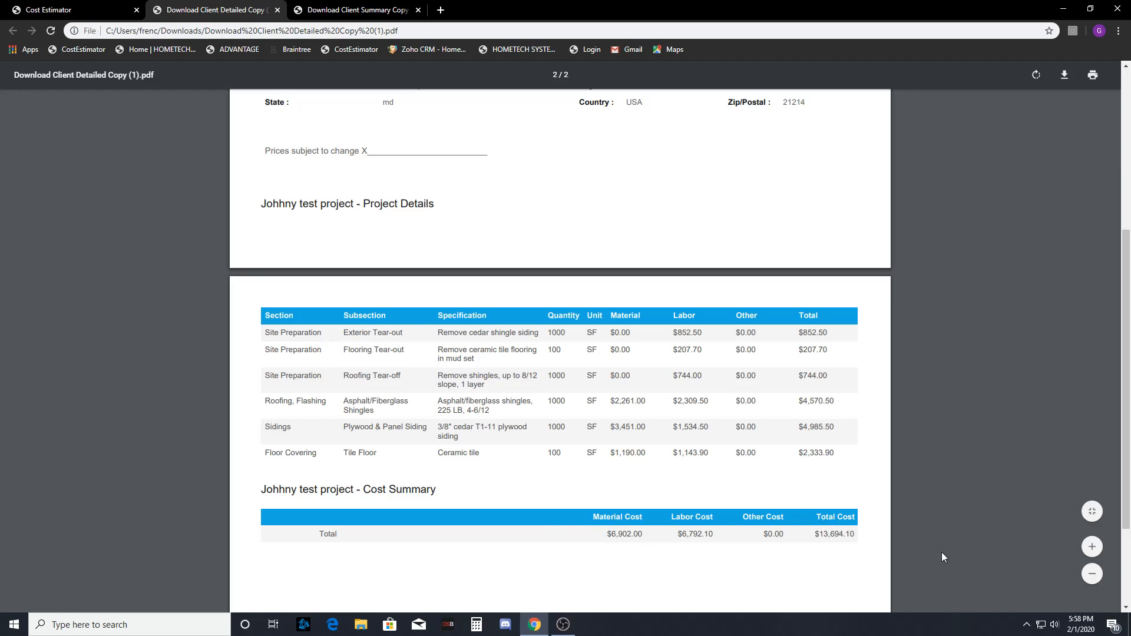
- Download the contractor copy and review its man hours, markups, selling price and gross profit in the PDF
click(104, 7)
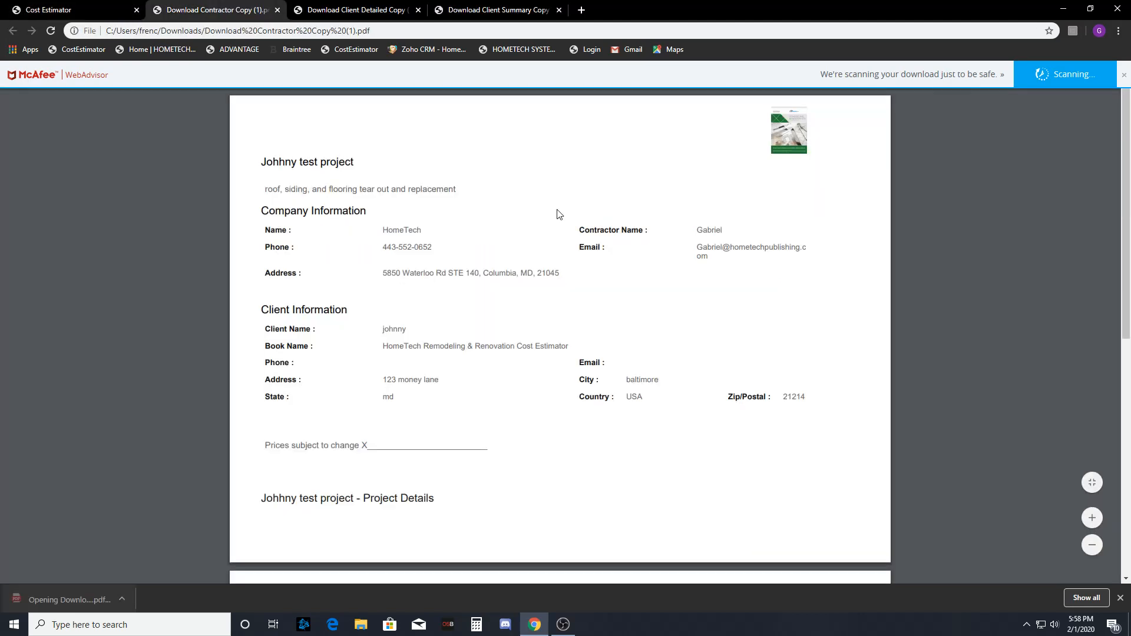
scroll(481, 295, down, 6)
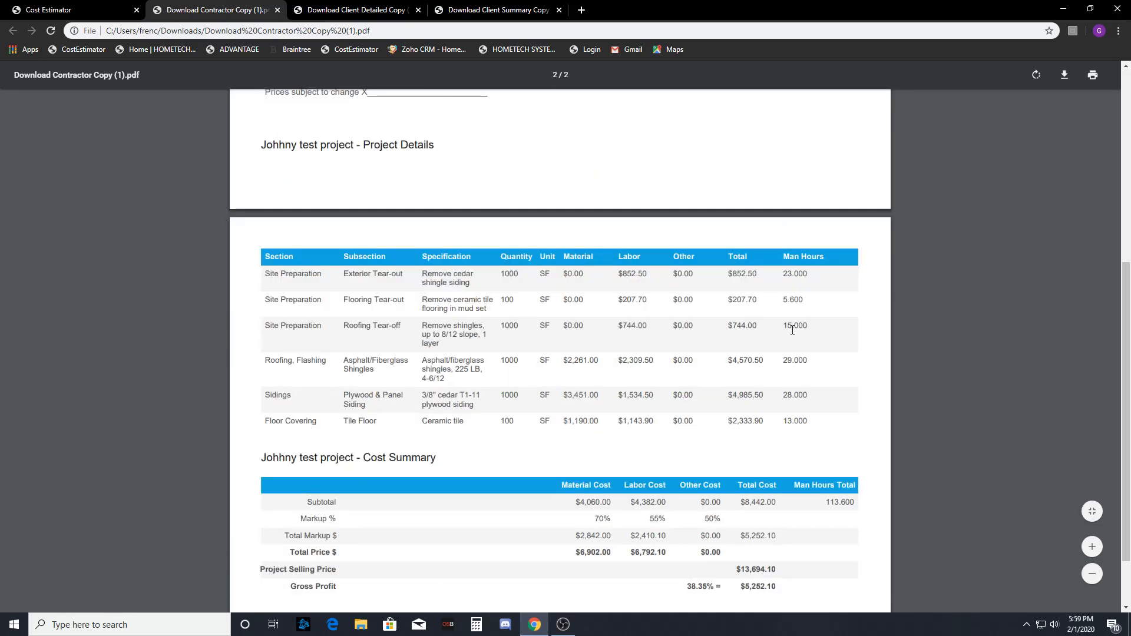
scroll(794, 411, down, 3)
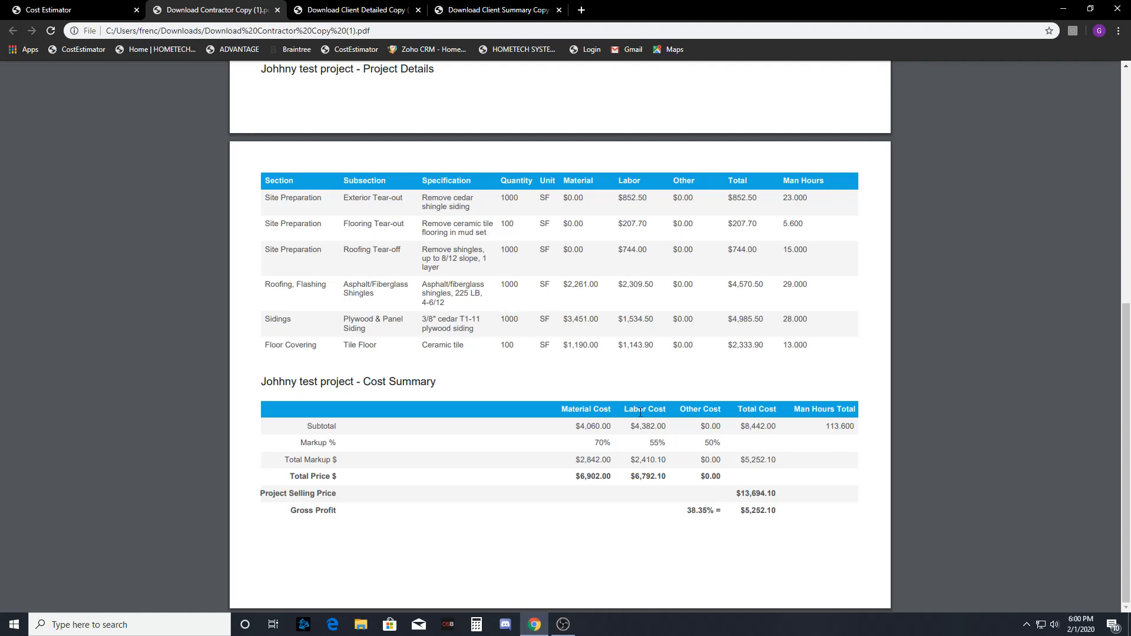
scroll(641, 412, up, 5)
scroll(640, 412, up, 2)
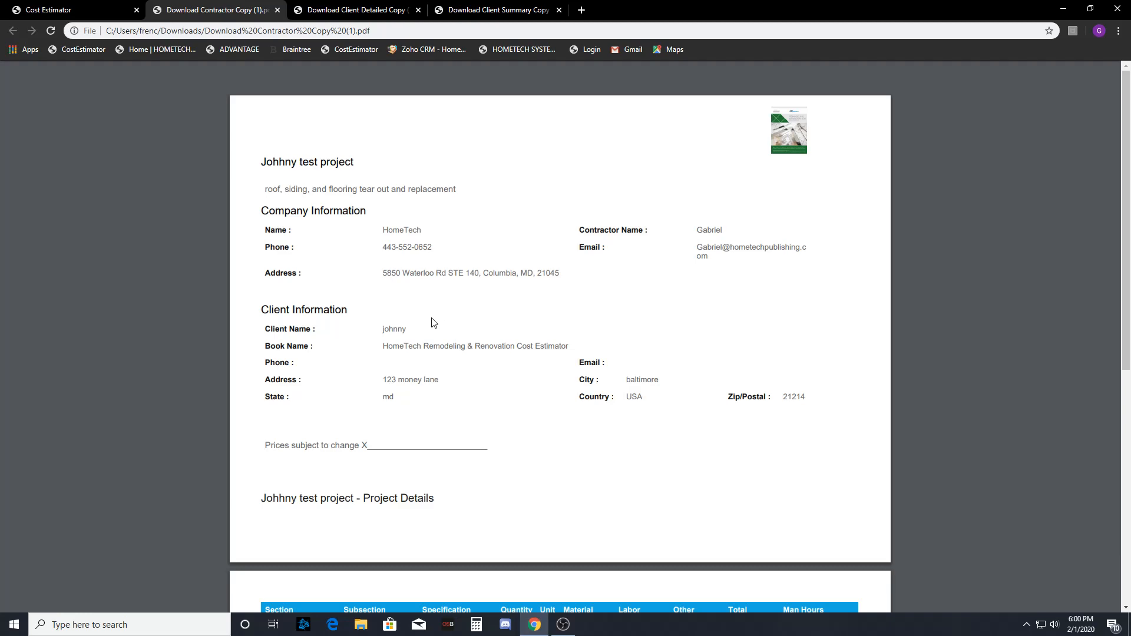
- Return to the project and examine the item catalog's categories, the Site Preparation subsections and items, and the keyword search
click(65, 10)
scroll(570, 253, up, 10)
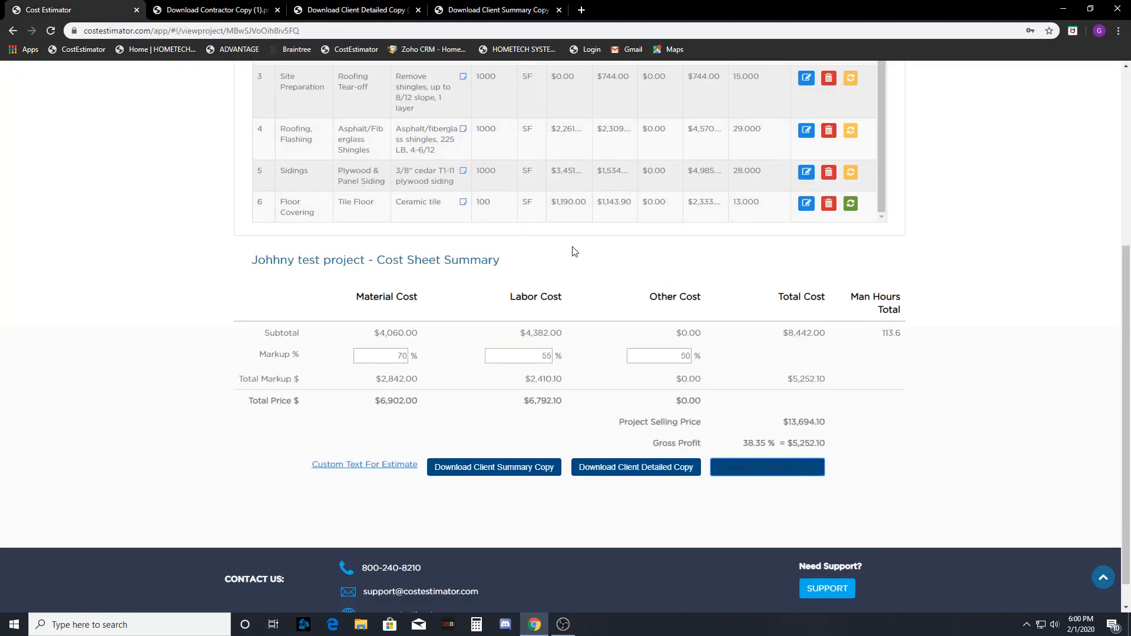
click(792, 231)
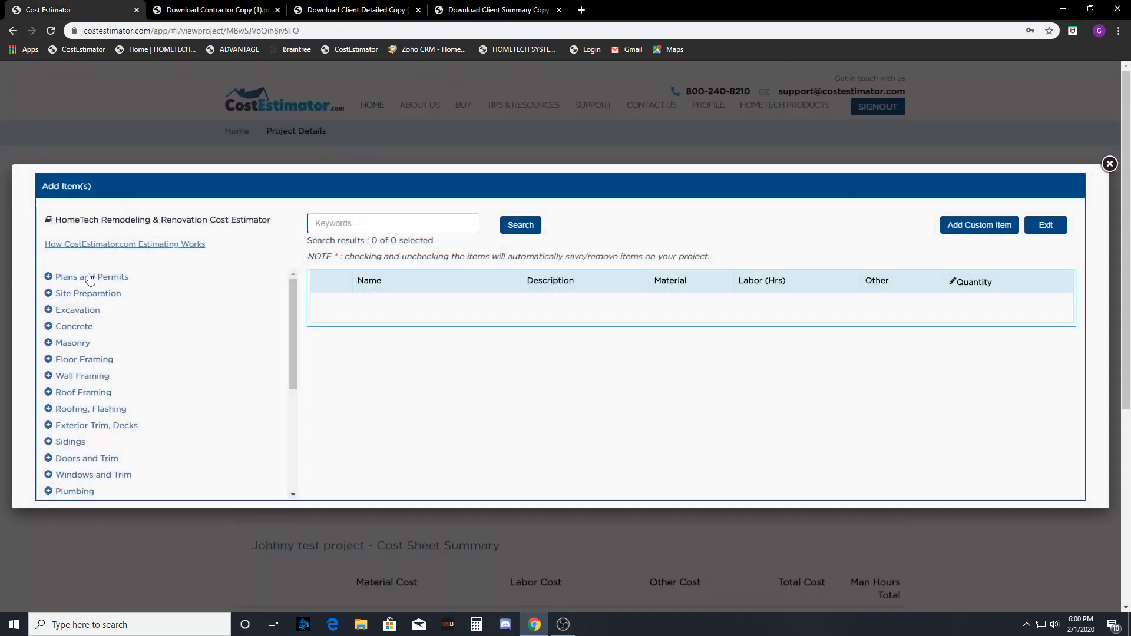
scroll(89, 280, down, 4)
scroll(161, 405, up, 4)
click(80, 294)
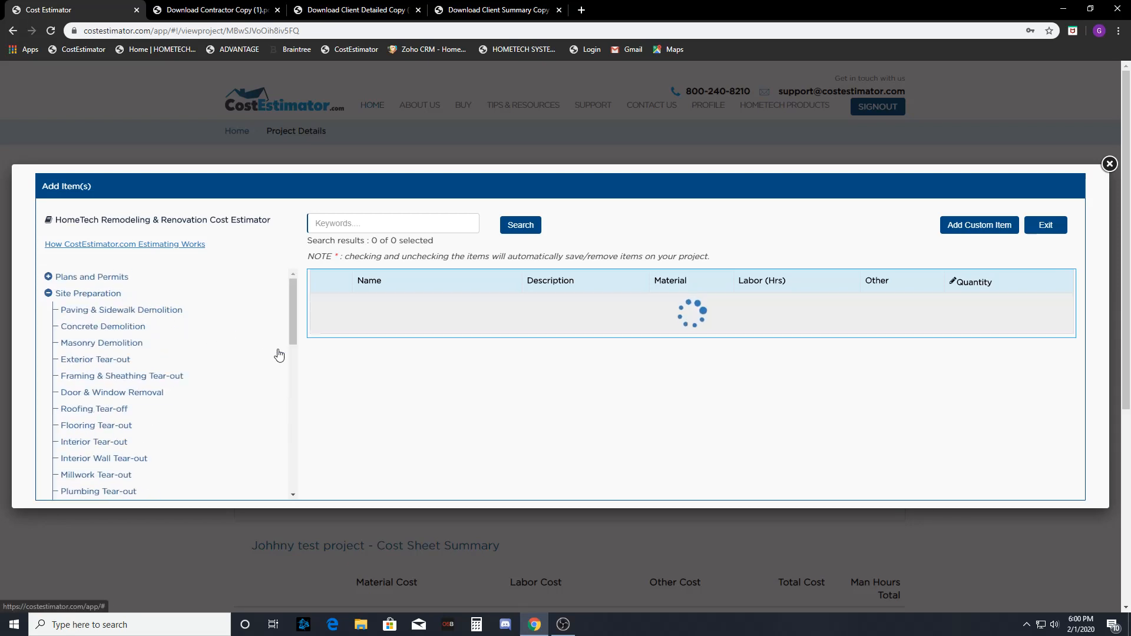
click(79, 294)
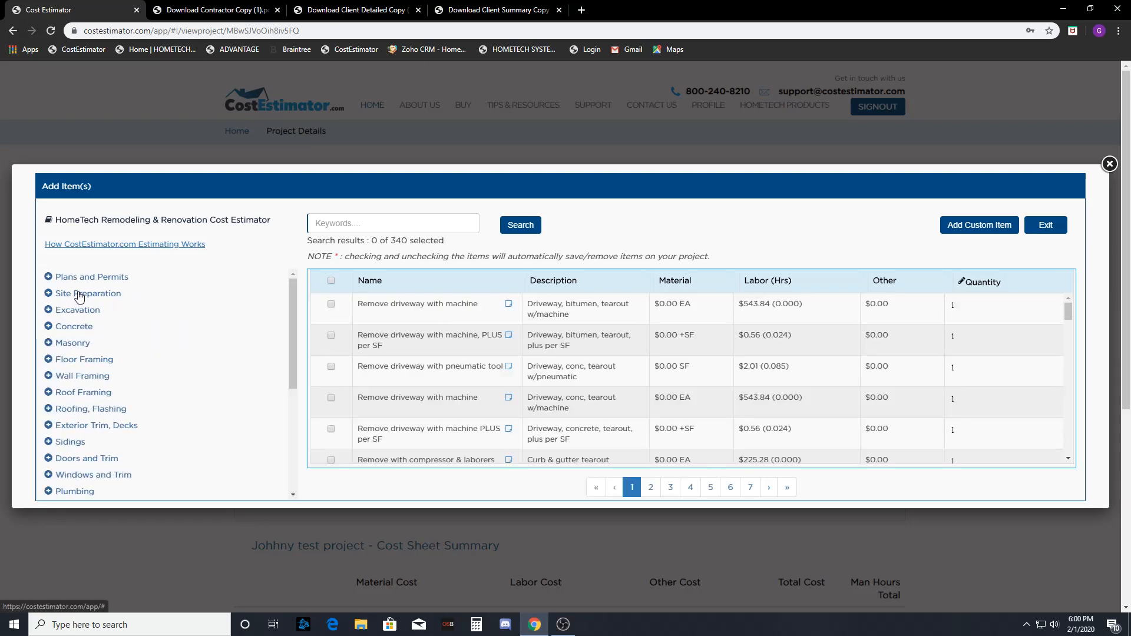
click(80, 294)
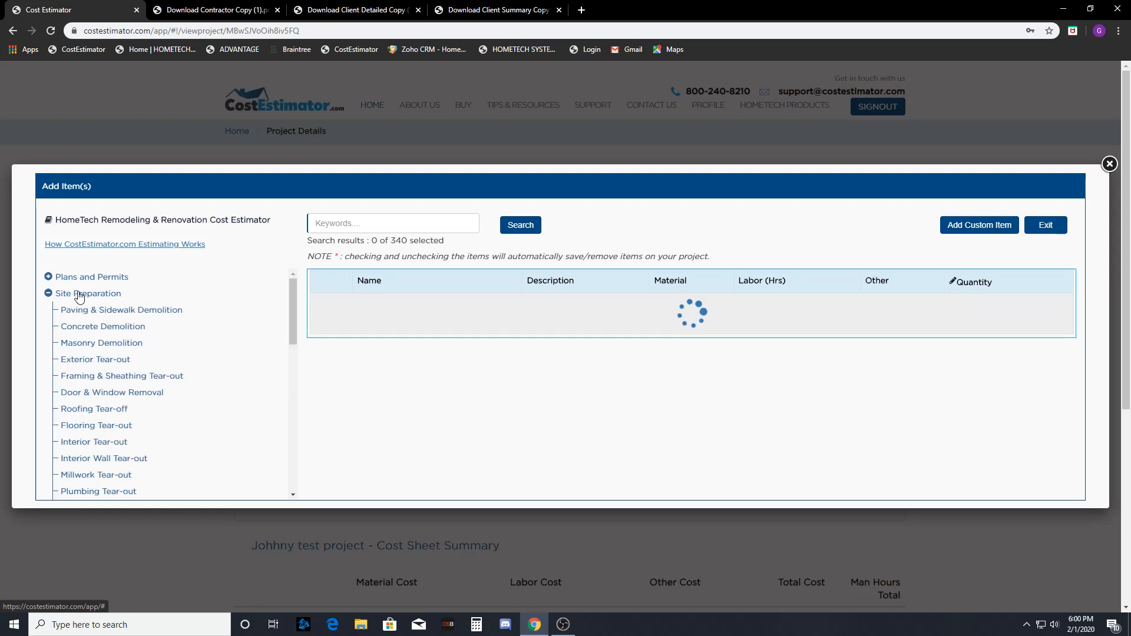
scroll(136, 334, down, 2)
scroll(136, 333, down, 2)
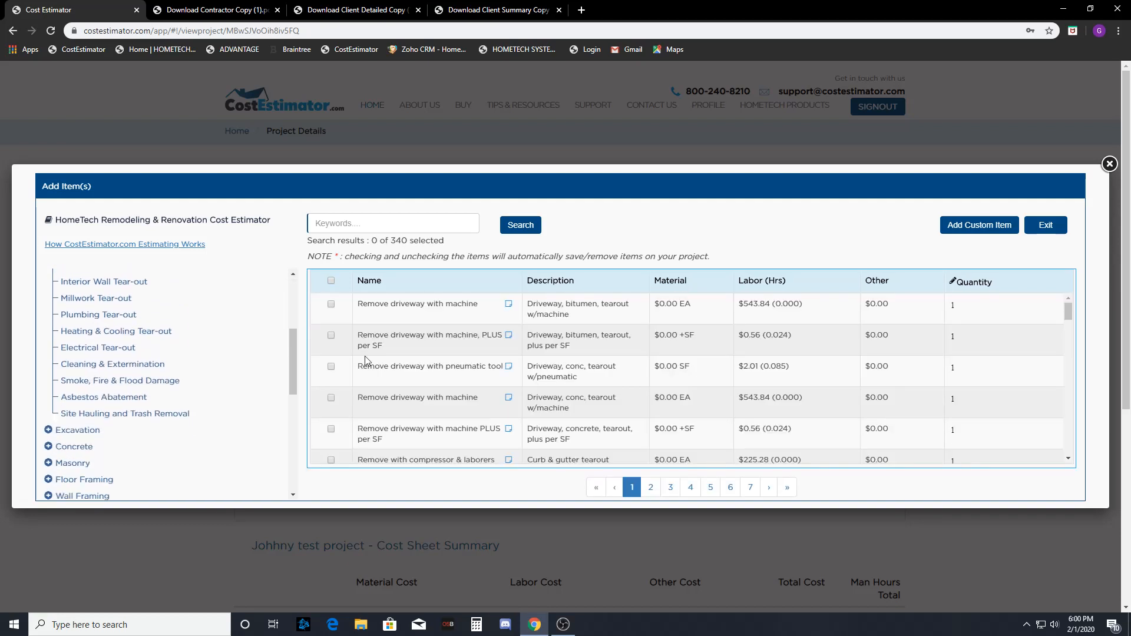
scroll(274, 373, up, 2)
scroll(274, 373, up, 2)
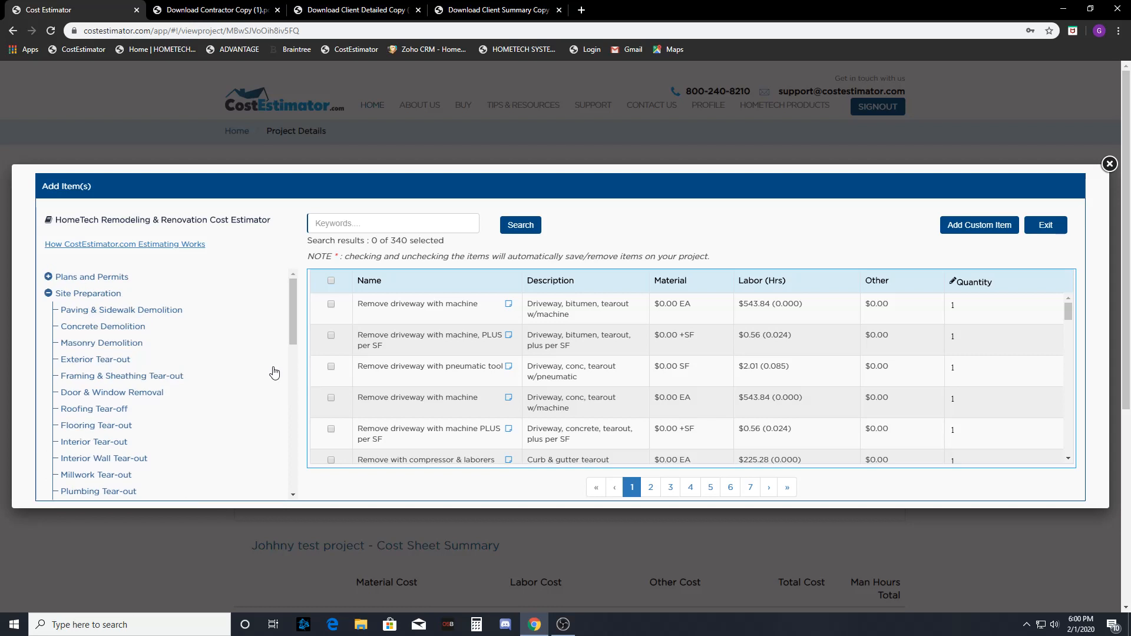
click(365, 224)
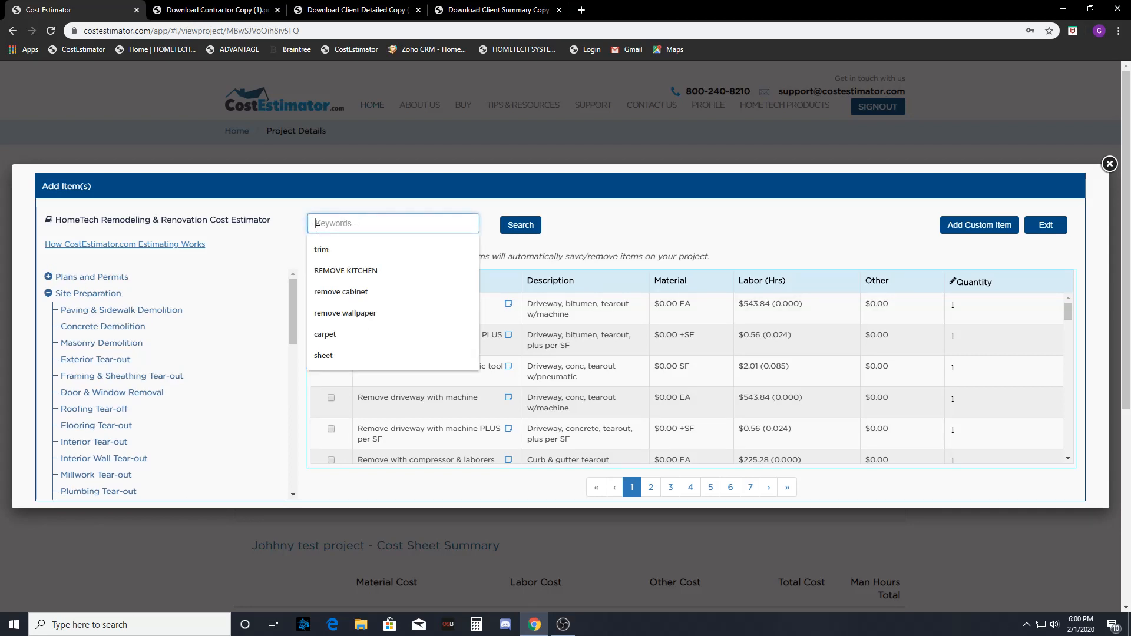
click(519, 225)
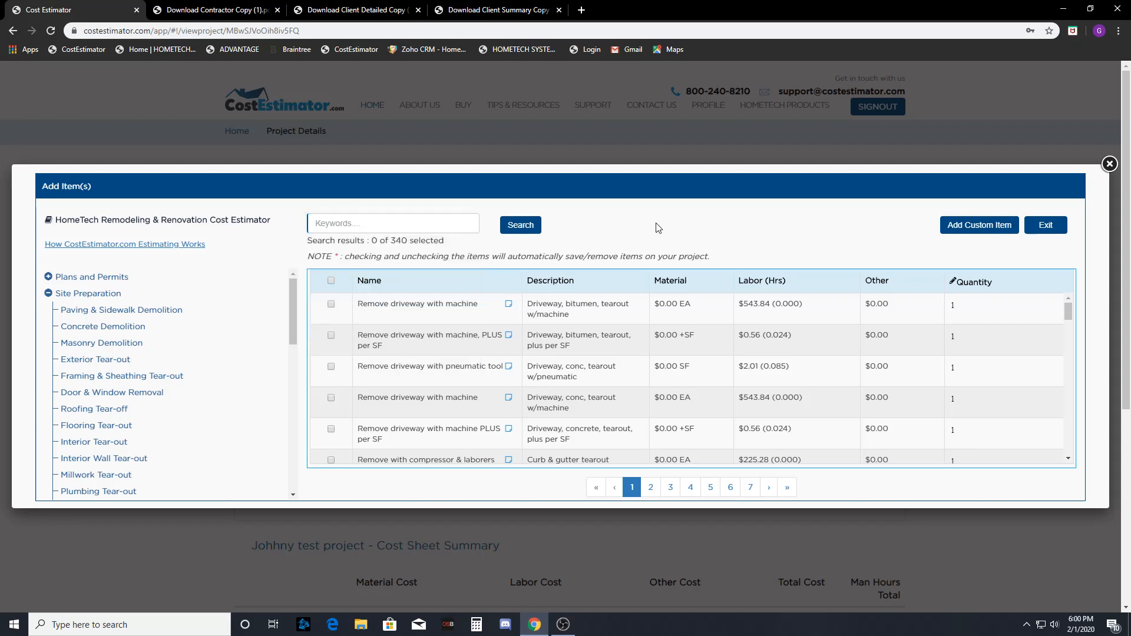
- Examine the custom item form's specification, quantity, unit, man hours and cost fields, and close the item catalog without adding anything
click(972, 229)
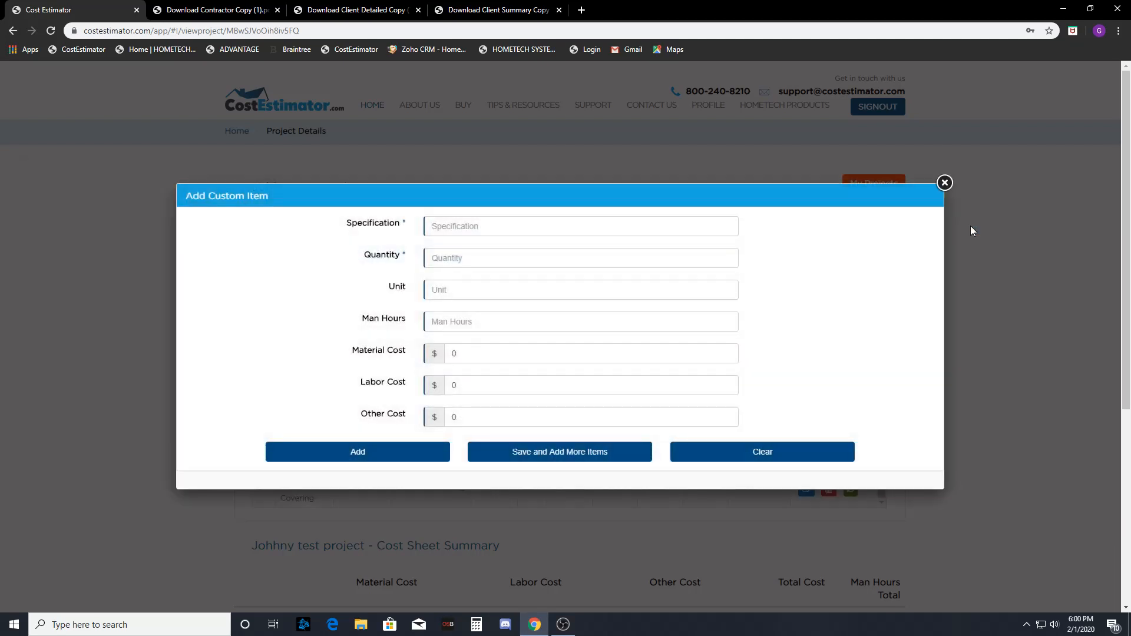
click(496, 231)
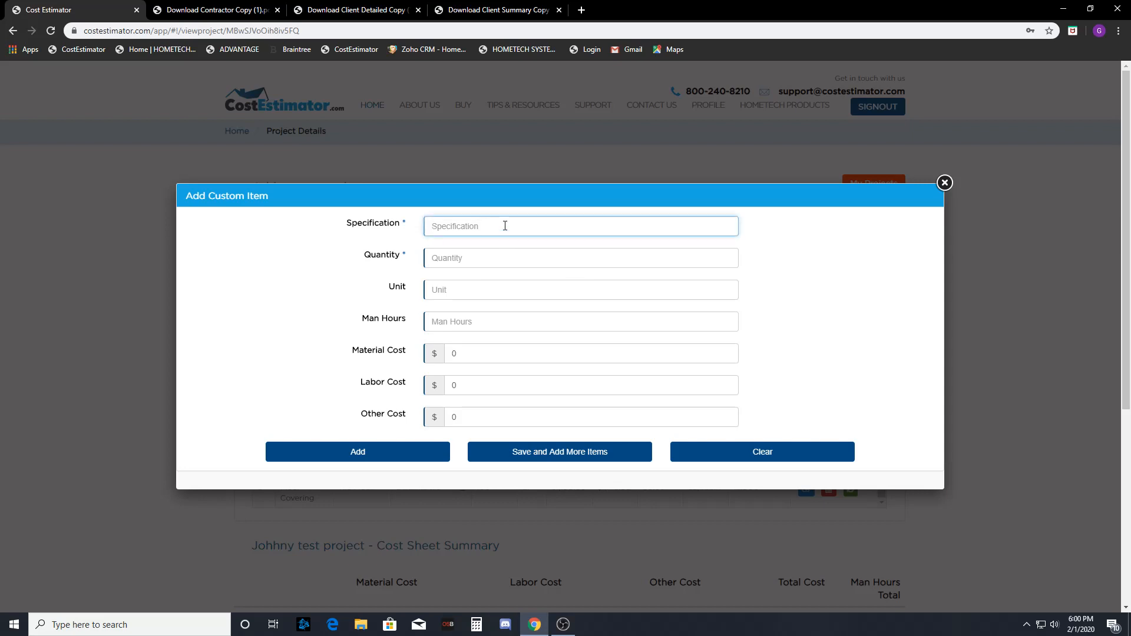
click(944, 183)
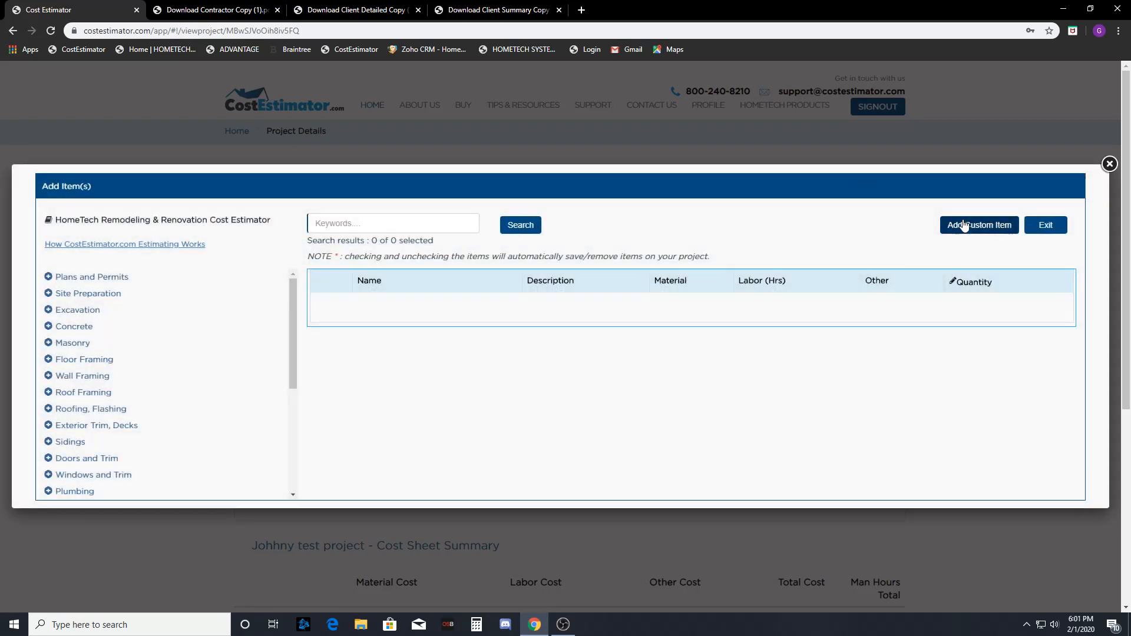
click(964, 226)
click(507, 226)
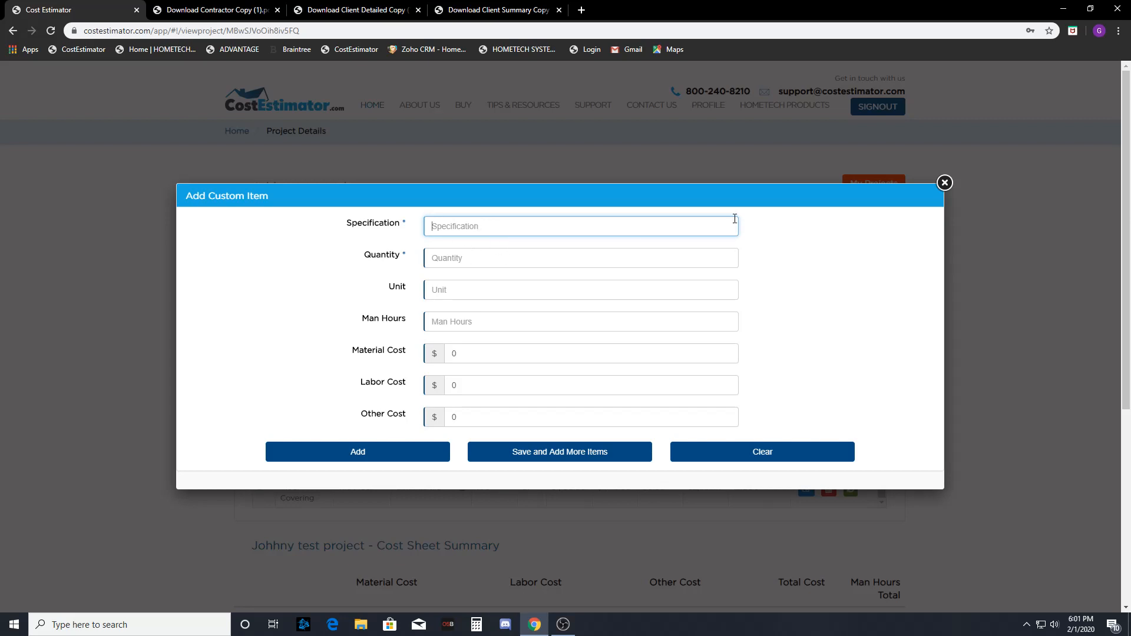
click(945, 183)
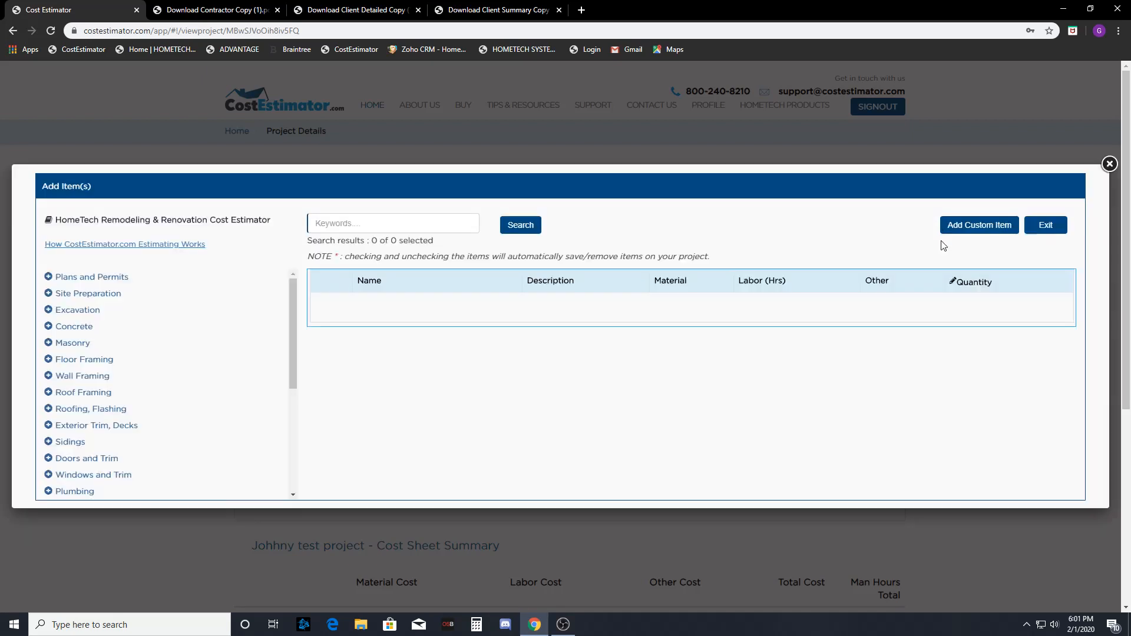
click(1112, 178)
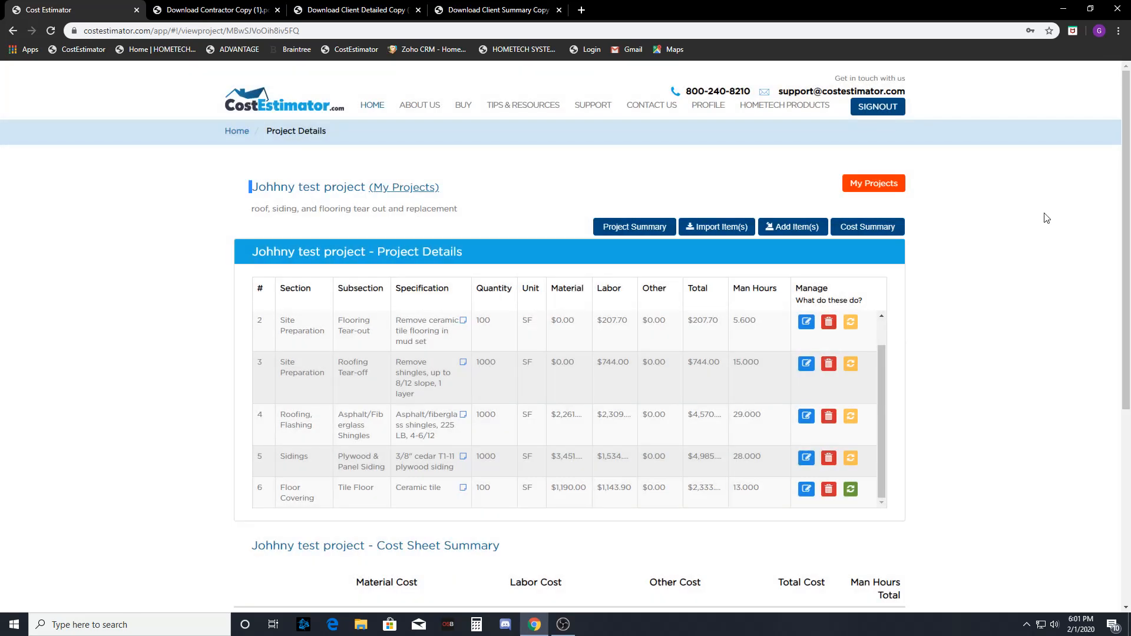